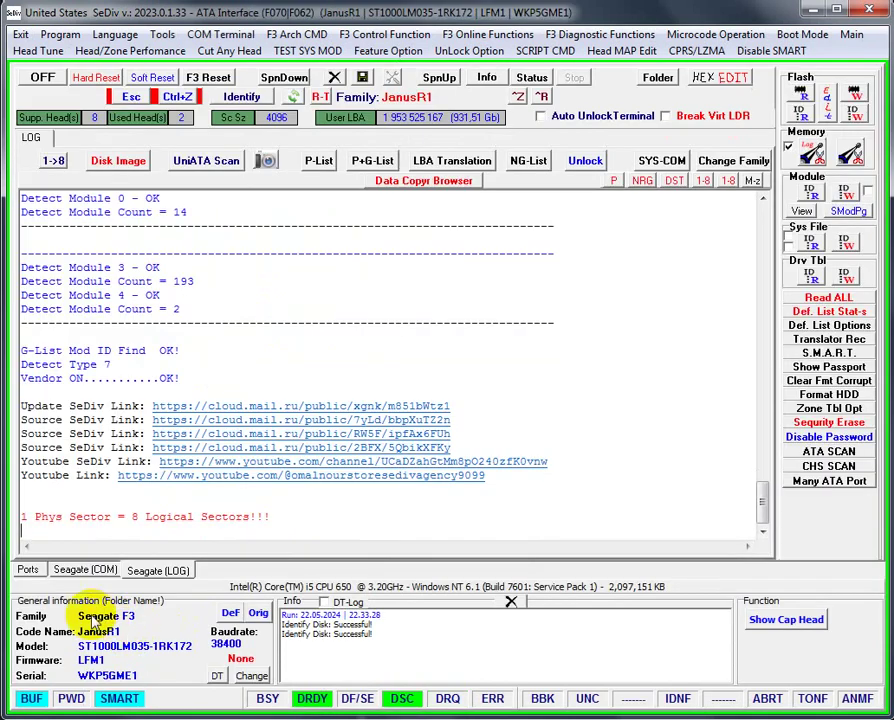
Step: Open the drive's general information for editing, examine the code name, and apply it as is
left_click(252, 676)
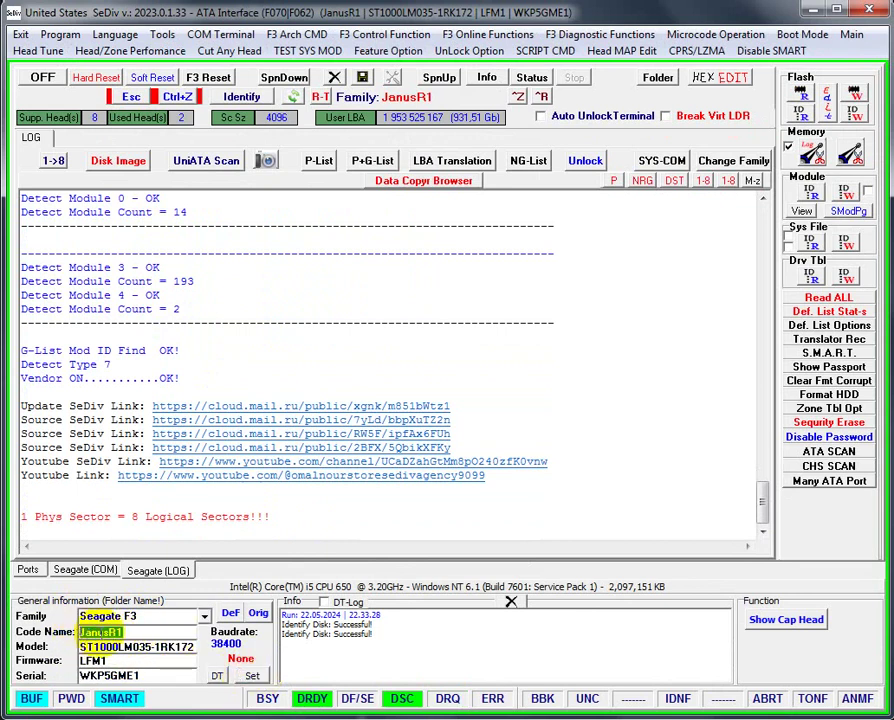
left_click(245, 680)
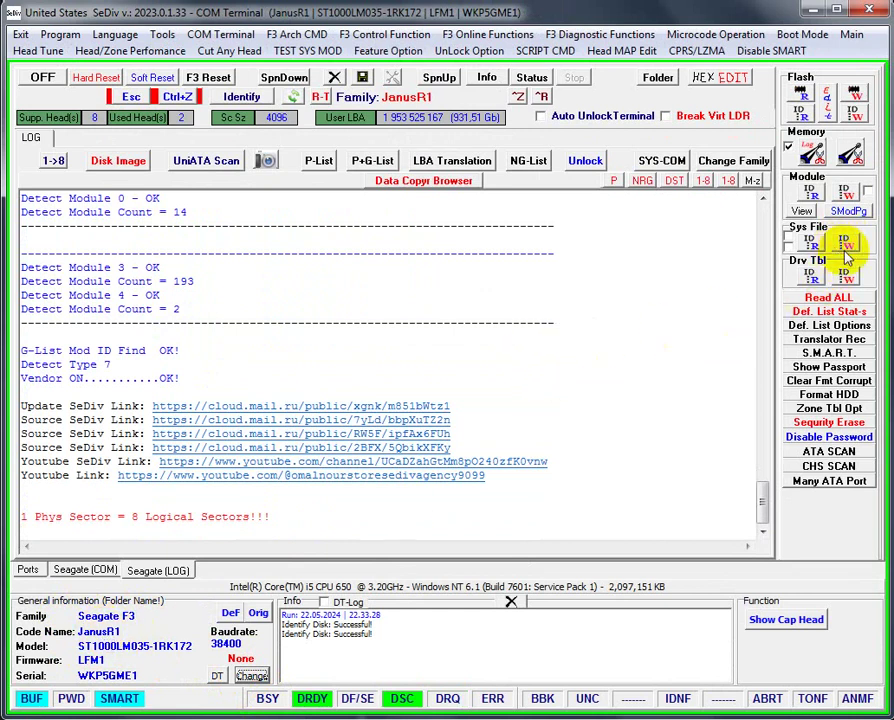
Step: Clear the selection in the system file read list, mark both copies of module 28, and cancel the read
left_click(811, 243)
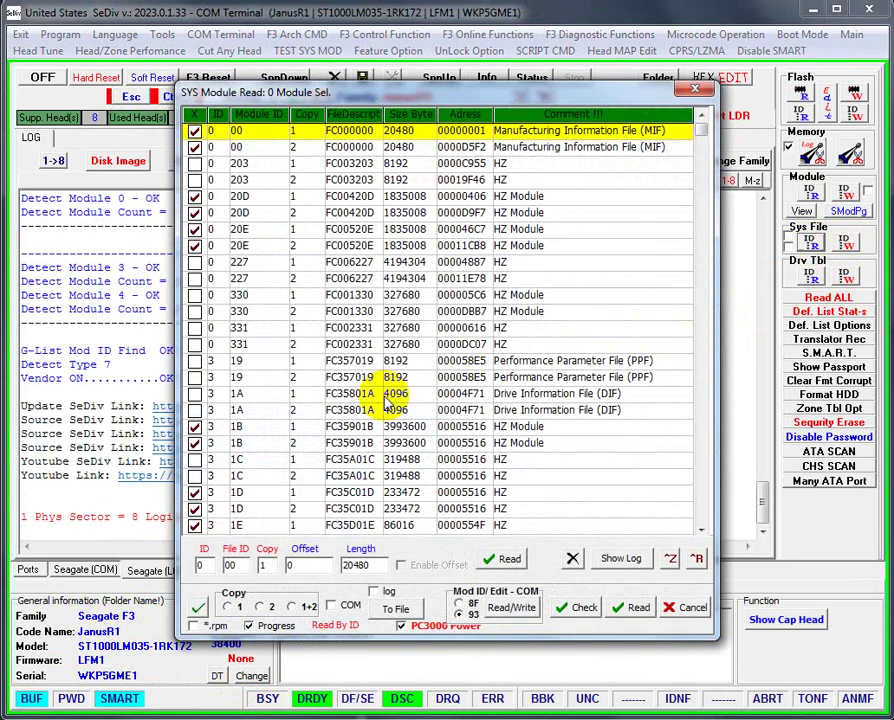
right_click(240, 344)
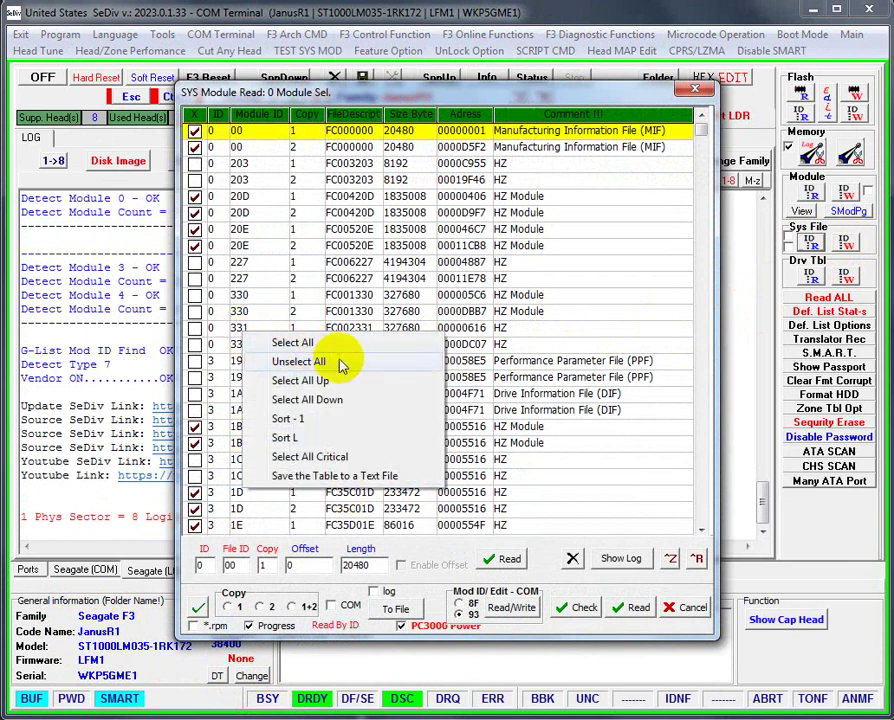
left_click(340, 361)
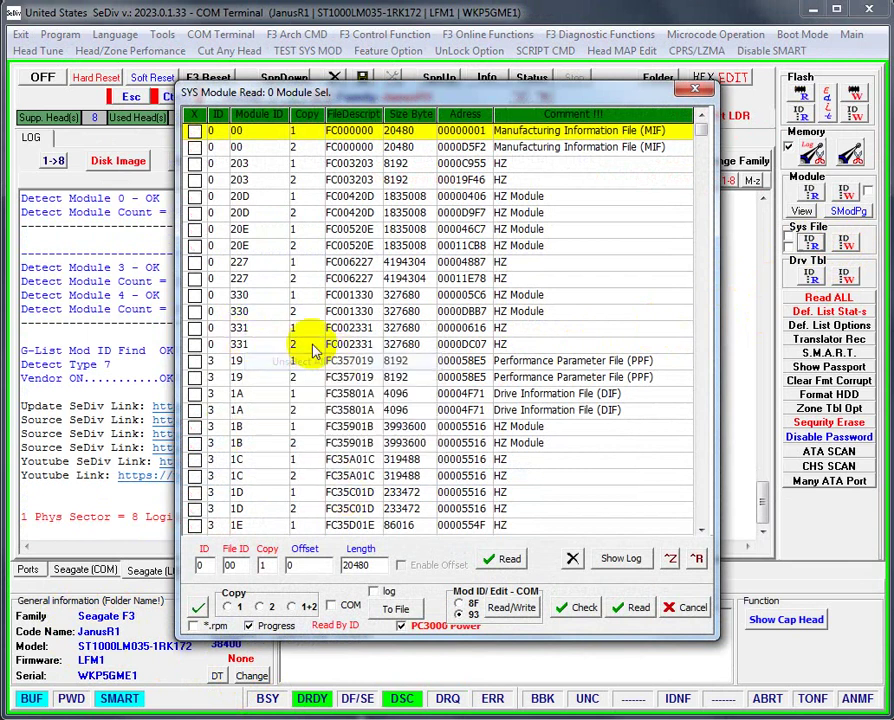
left_click(702, 529)
left_click(702, 530)
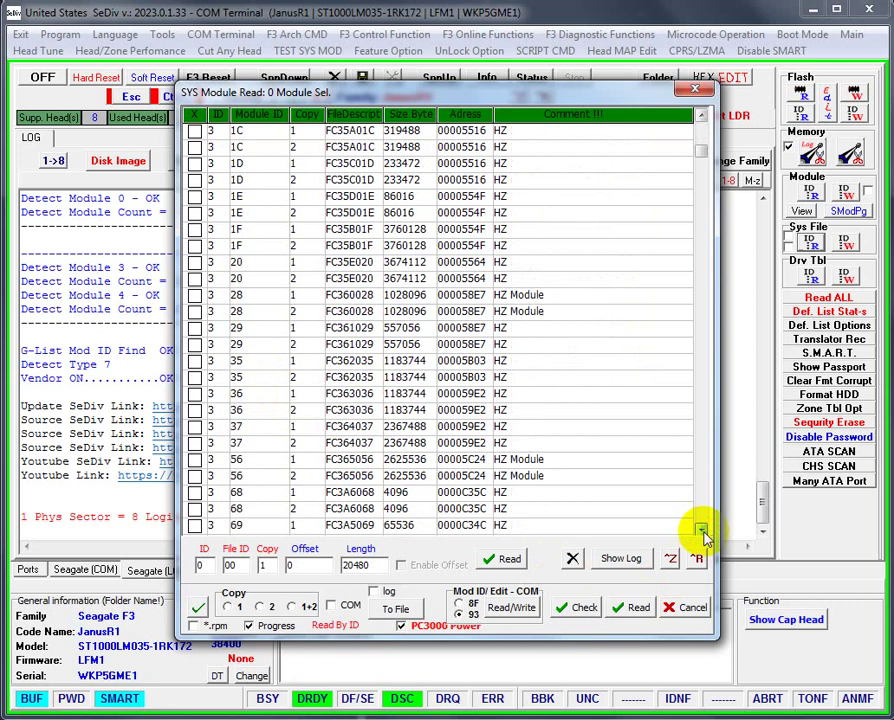
left_click(195, 296)
left_click(195, 312)
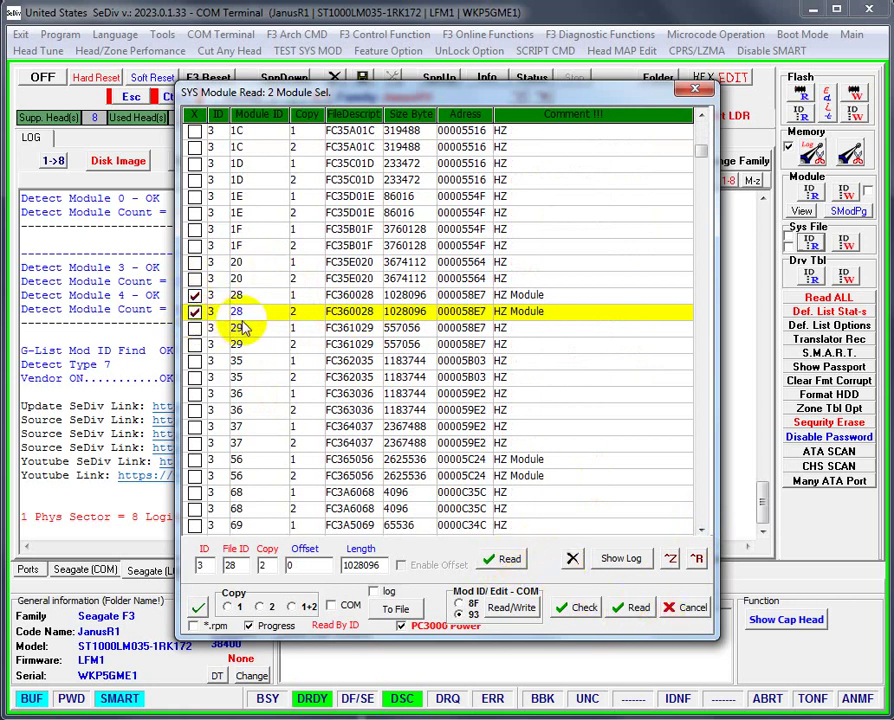
left_click(700, 610)
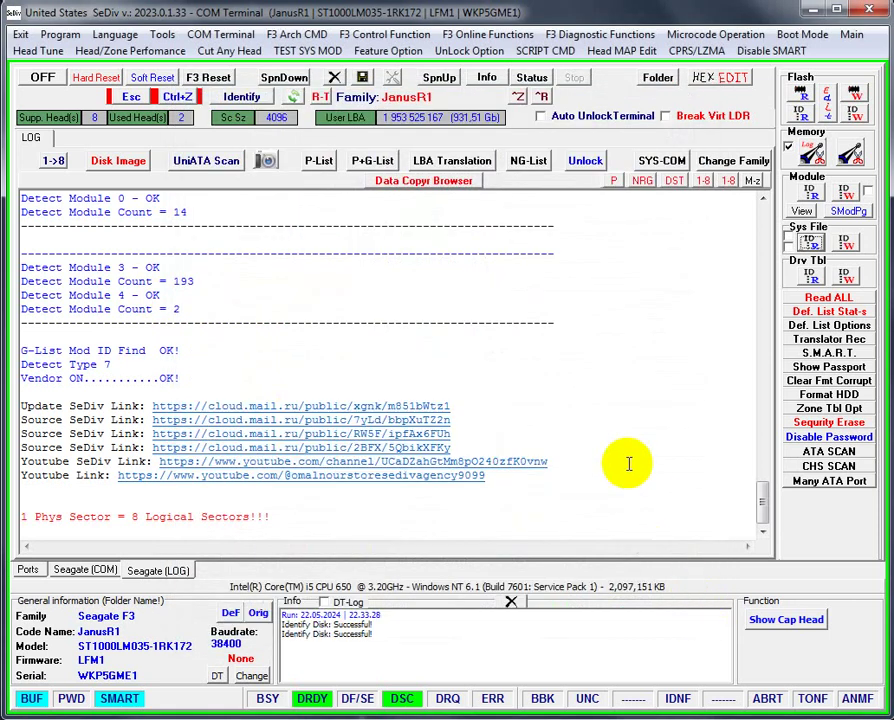
Step: Switch the drive's COM terminal to ASCII Diag mode and return it to Online mode
left_click(98, 569)
left_click(682, 539)
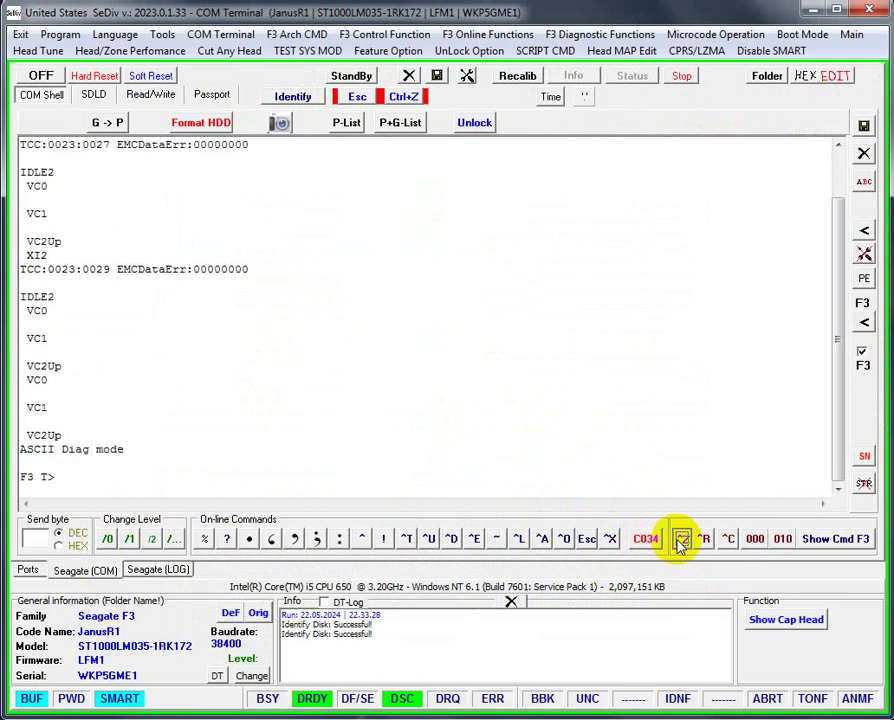
left_click(682, 539)
left_click(682, 539)
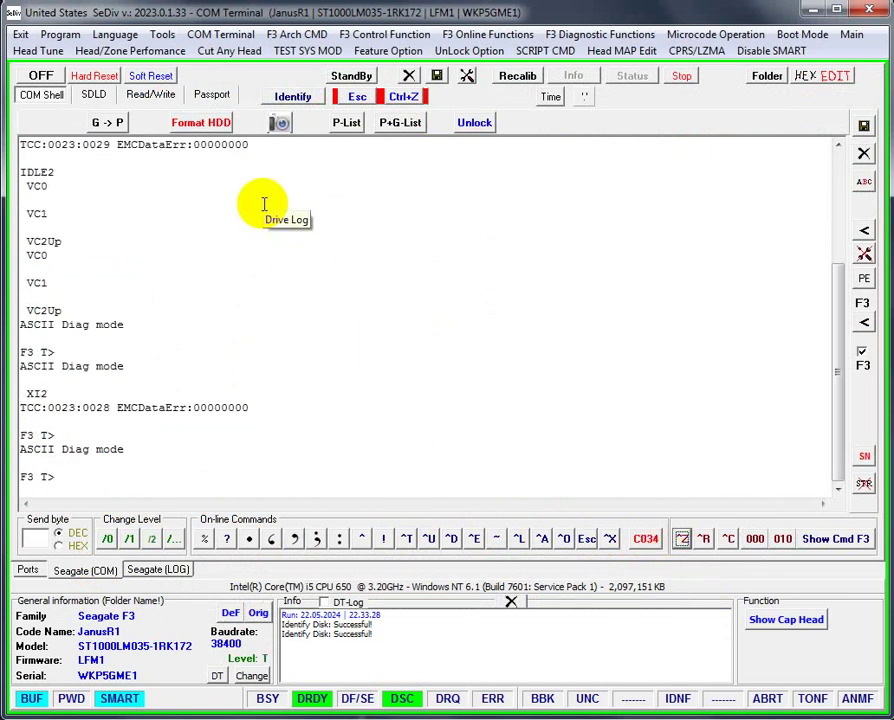
left_click(703, 545)
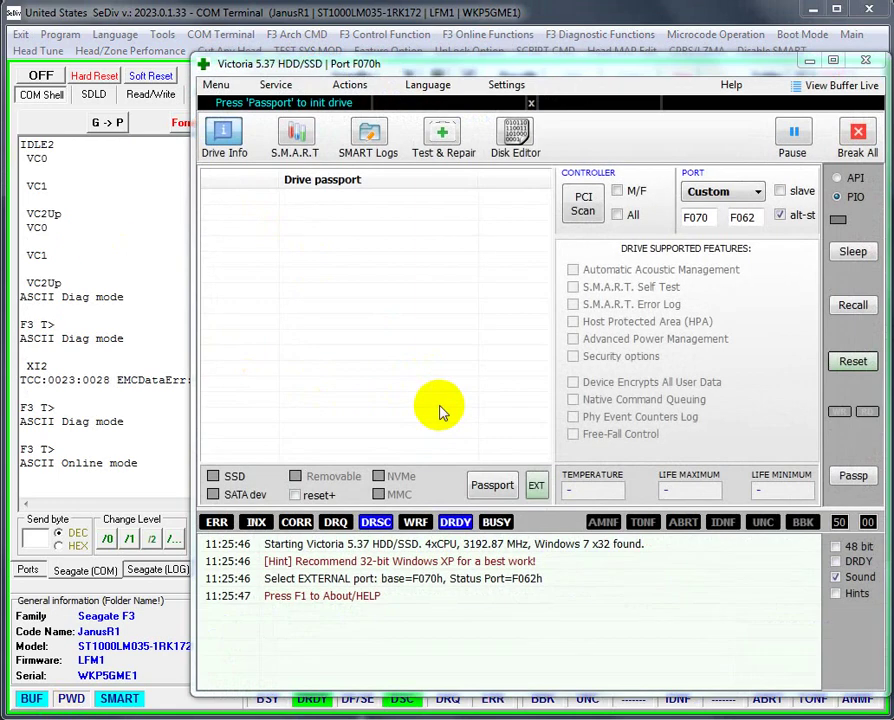
Step: In Victoria, read the drive passport and briefly run a surface scan starting at LBA 0
left_click(505, 497)
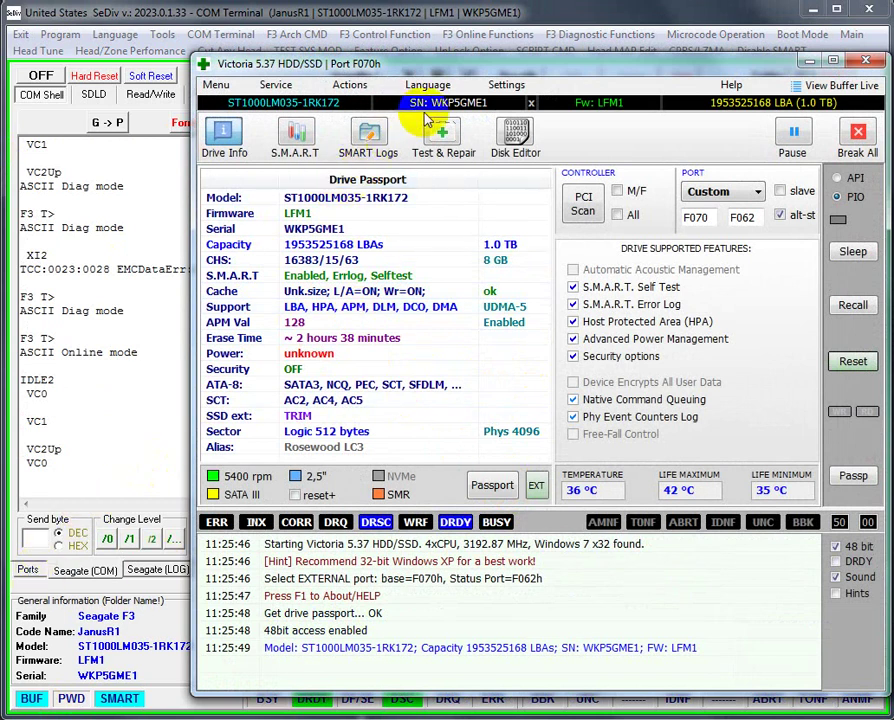
left_click(442, 138)
left_click(586, 285)
left_click(595, 251)
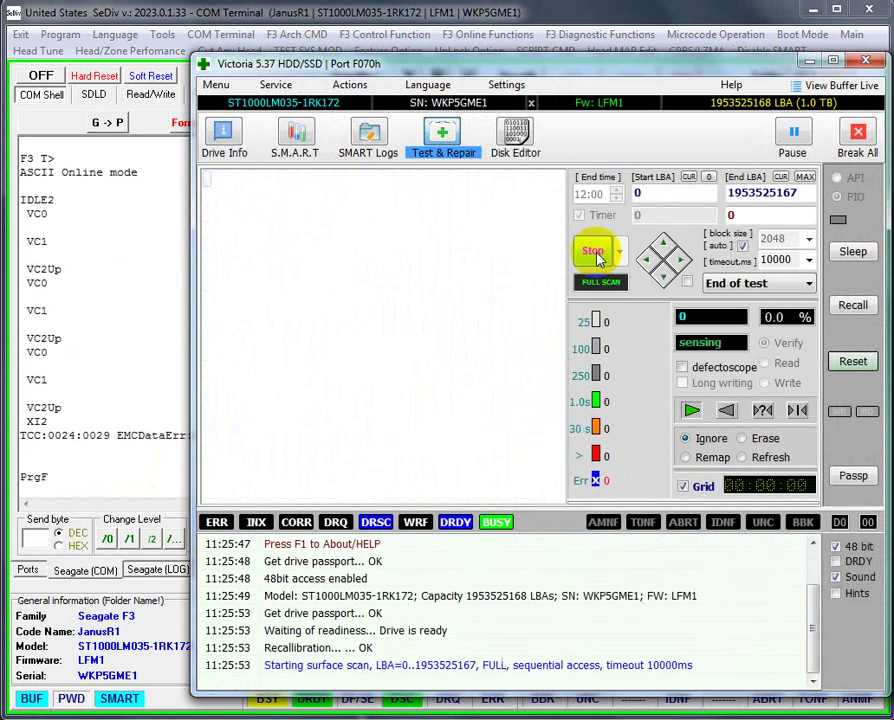
left_click(596, 256)
double_click(760, 193)
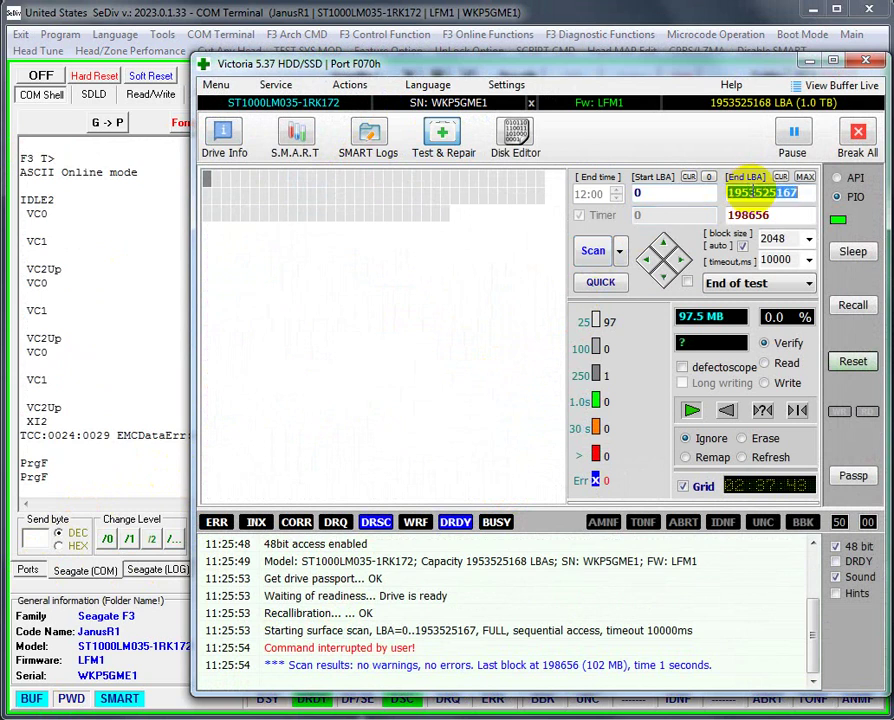
right_click(757, 193)
left_click(792, 247)
double_click(656, 194)
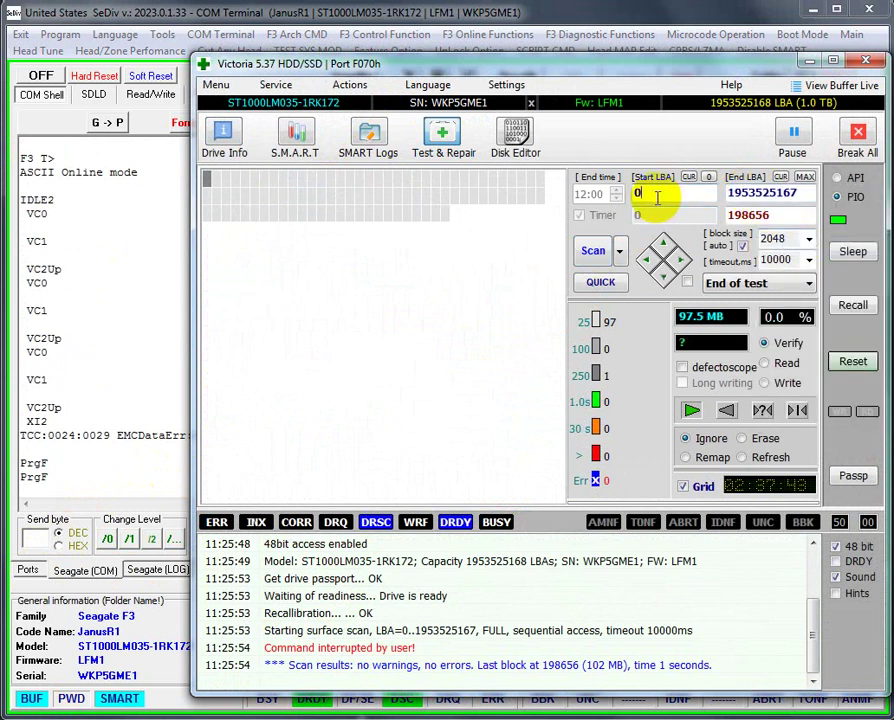
right_click(652, 195)
left_click(700, 273)
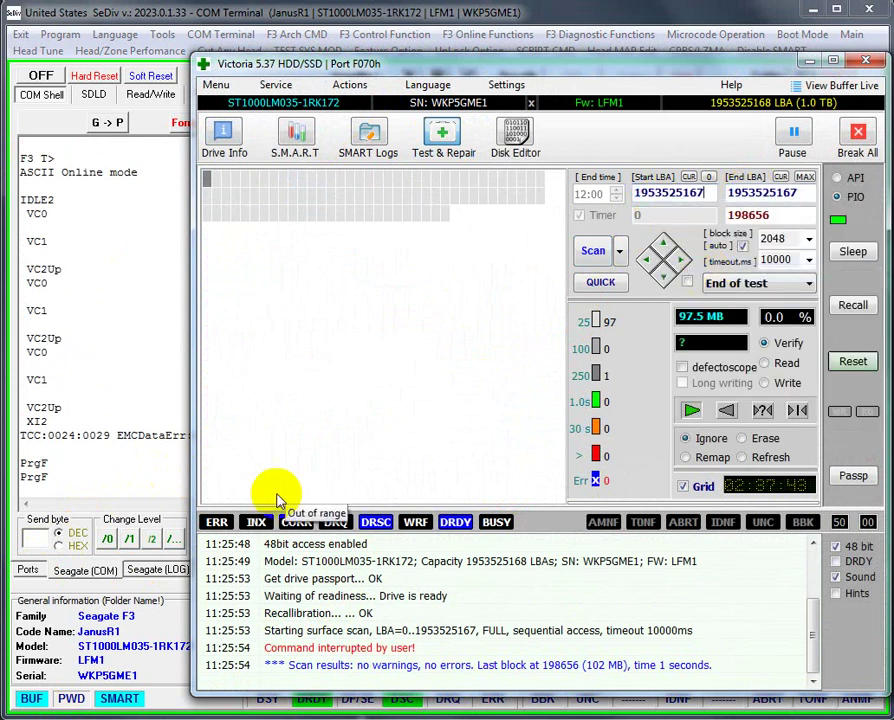
key("ctrl+super+o")
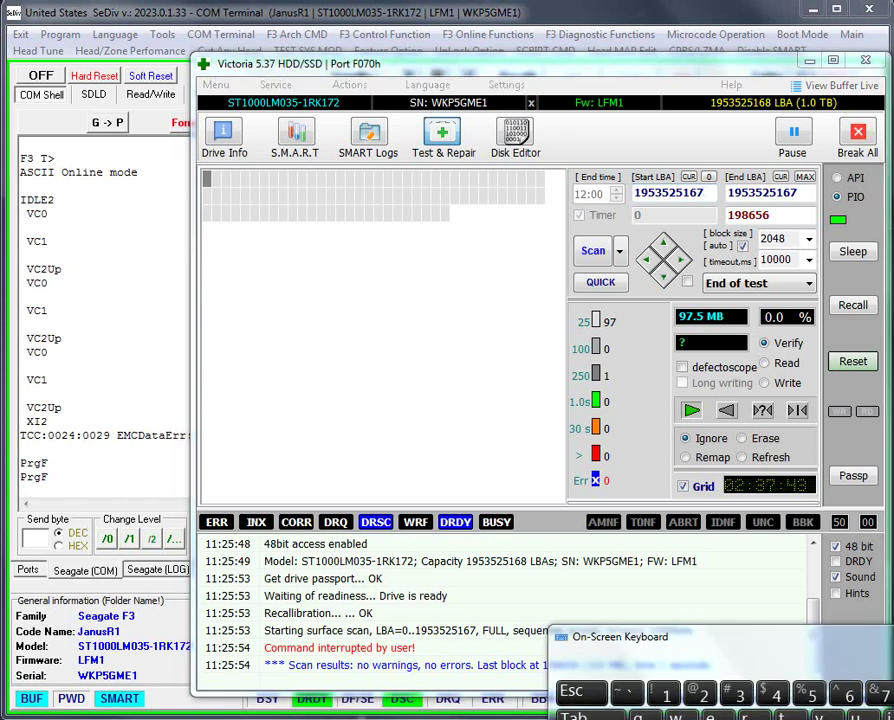
left_click(625, 191)
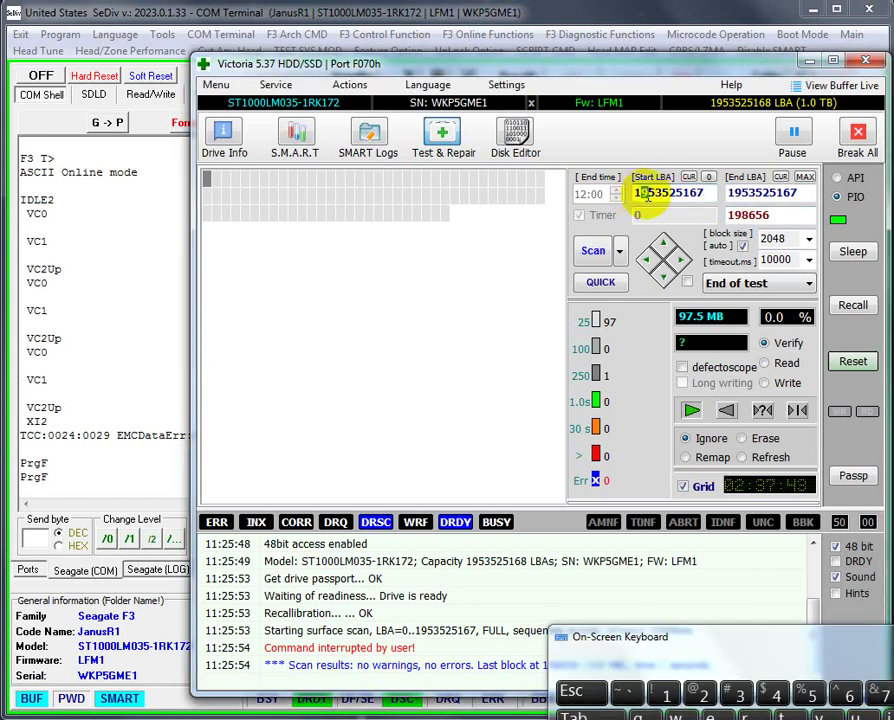
key("Delete")
type("8")
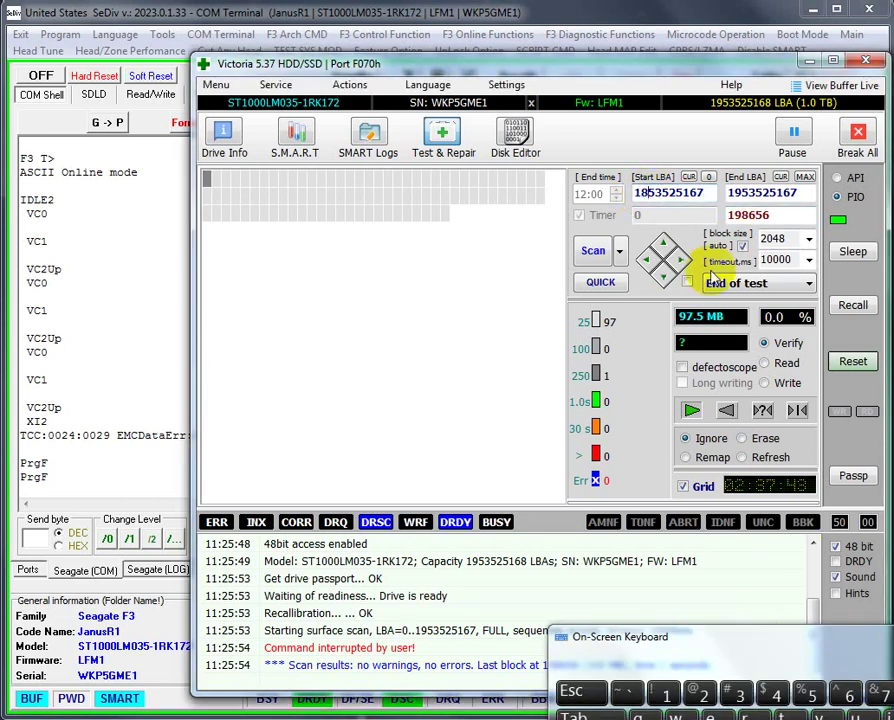
left_click(592, 250)
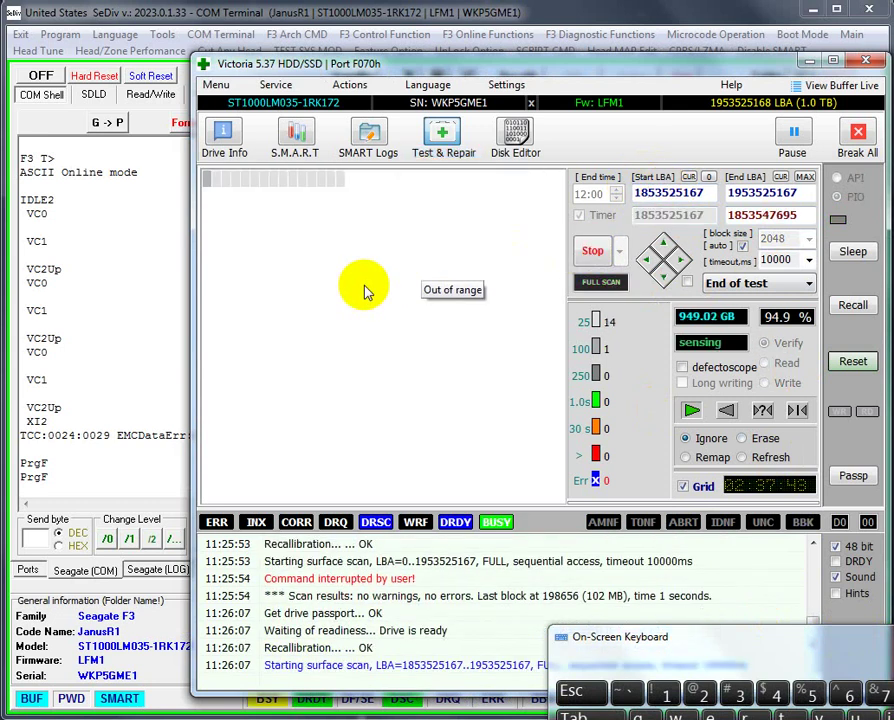
left_click(592, 251)
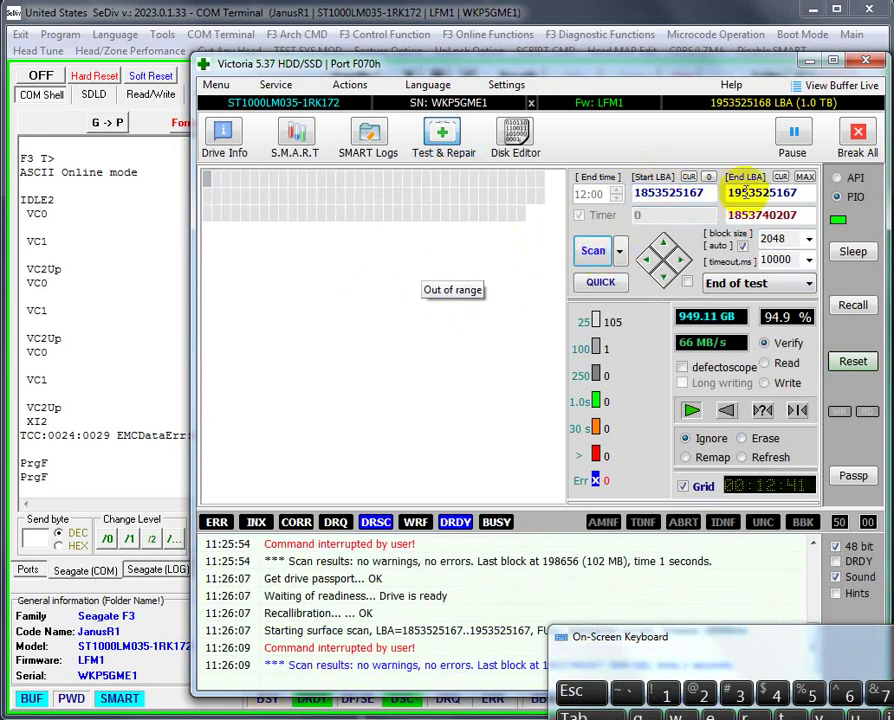
double_click(746, 192)
right_click(760, 196)
left_click(786, 249)
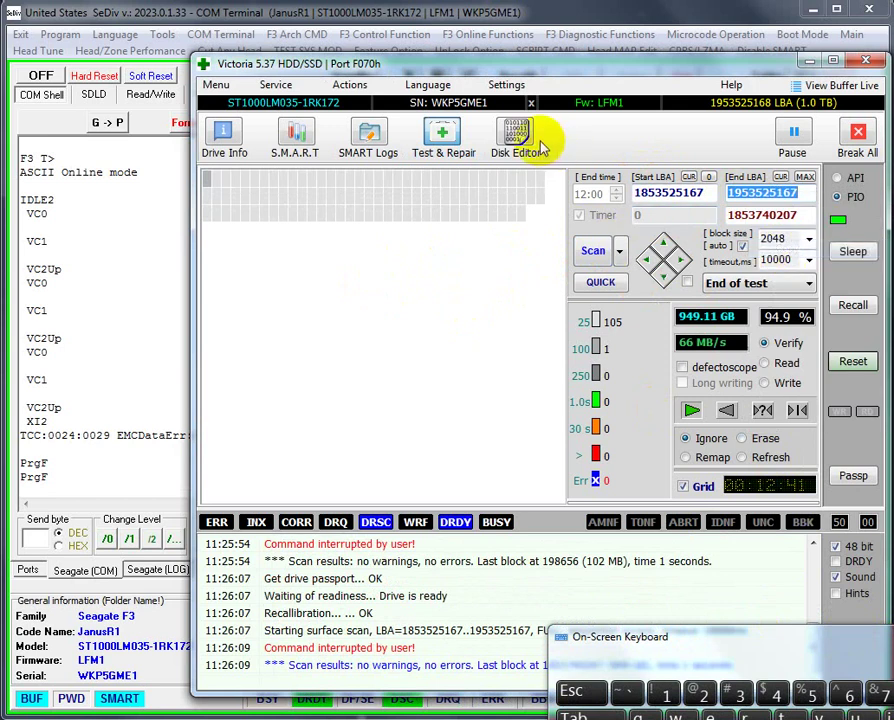
left_click(530, 140)
right_click(738, 212)
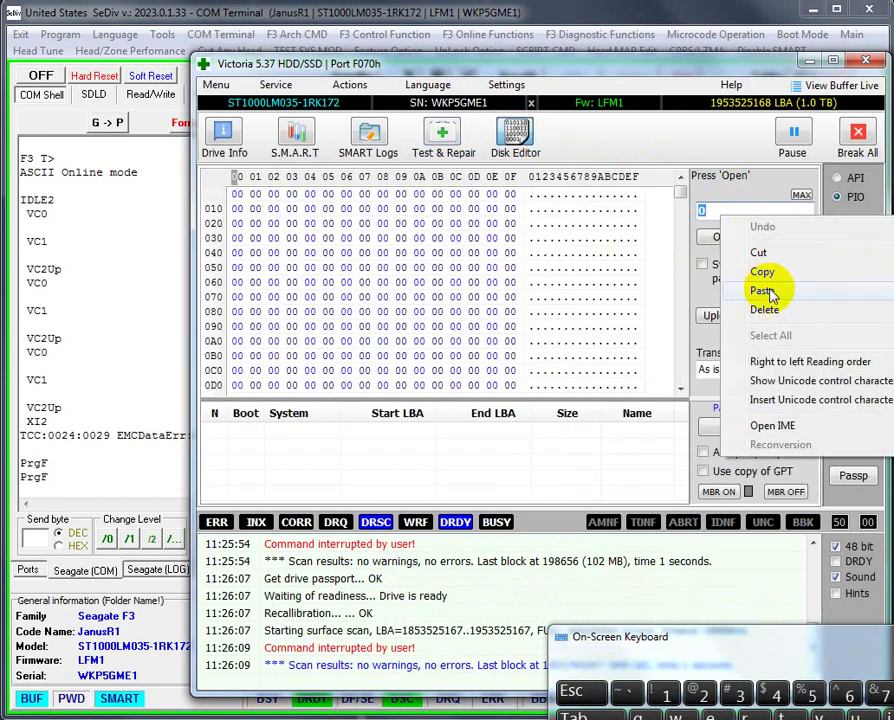
left_click(766, 291)
left_click_drag(541, 221, 606, 386)
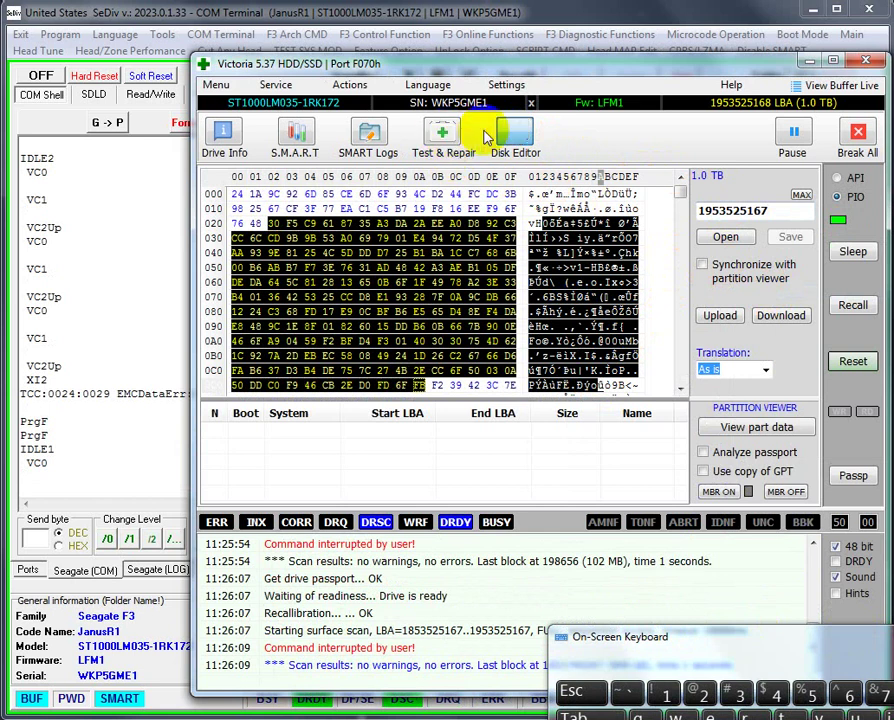
Step: Return to SeDiv and put the drive's COM terminal into ASCII Diag mode
left_click(809, 61)
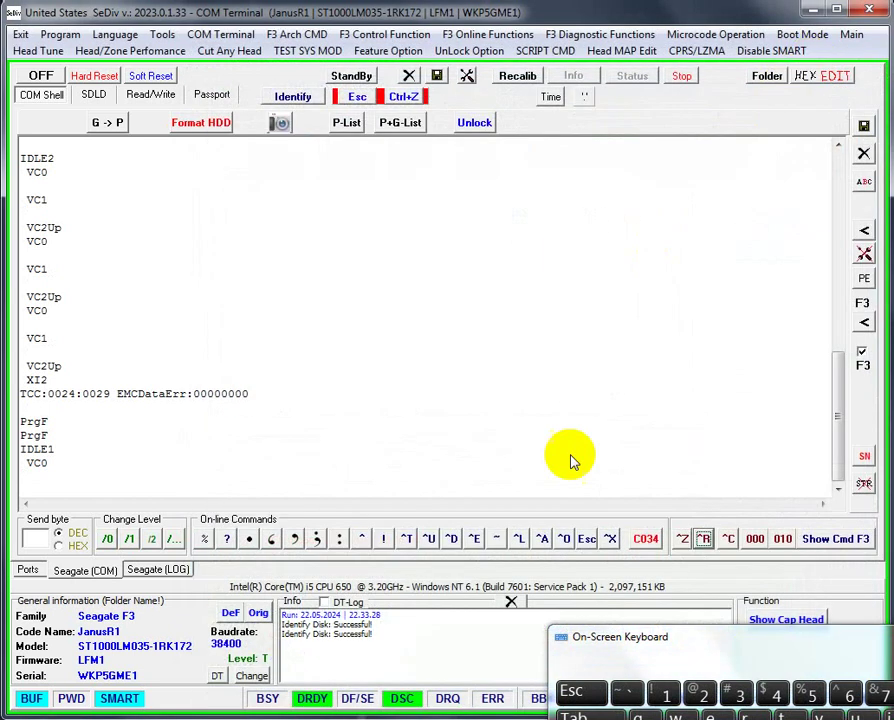
left_click(681, 540)
left_click(681, 540)
left_click(681, 540)
left_click(681, 540)
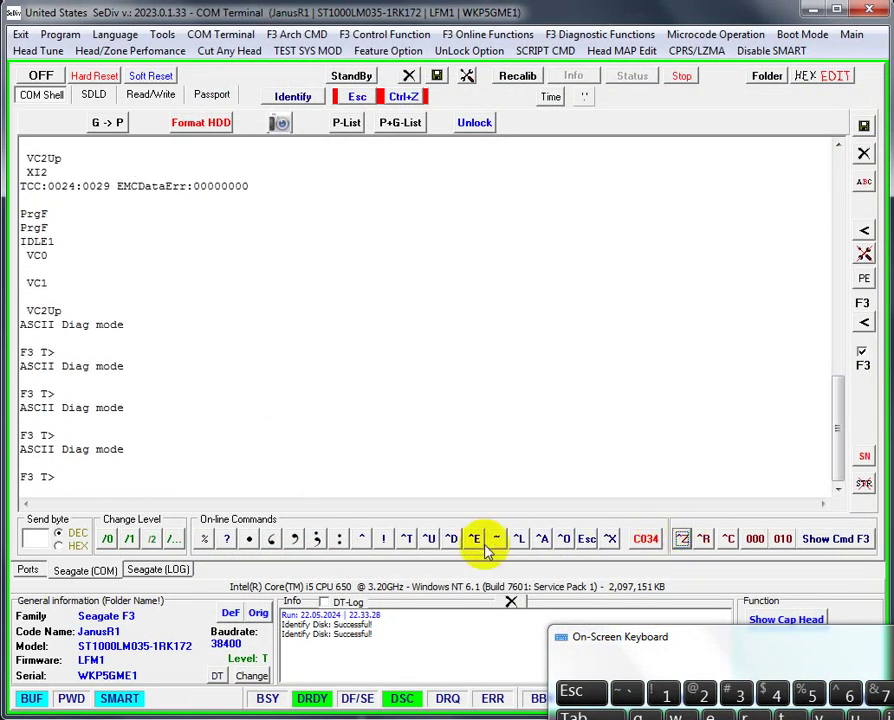
Step: Run the F3 Translator command that formats the user partition, and check its result line in the terminal
left_click(292, 34)
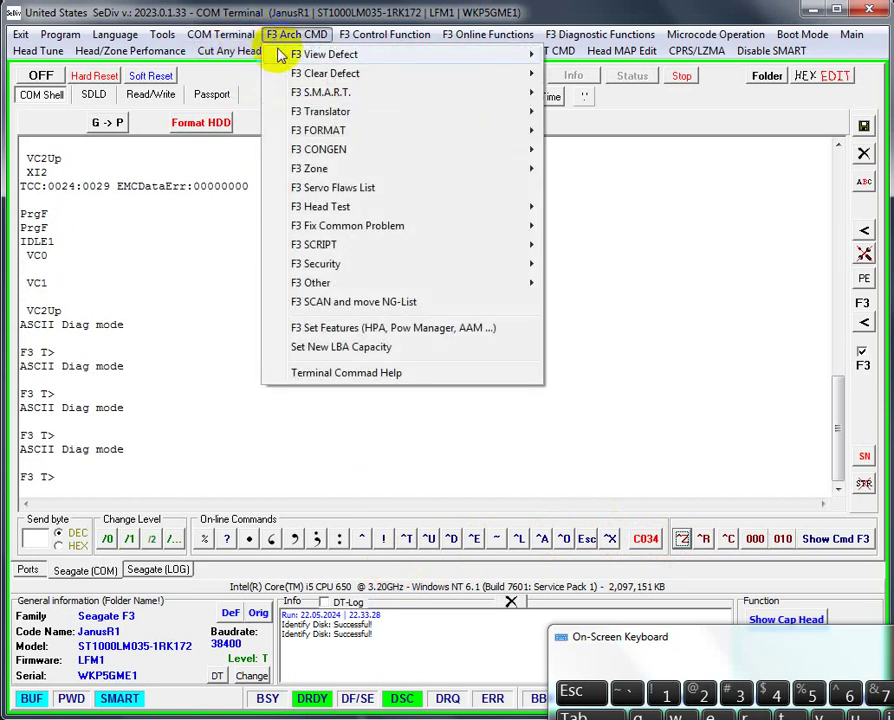
mouse_move(374, 113)
left_click(640, 188)
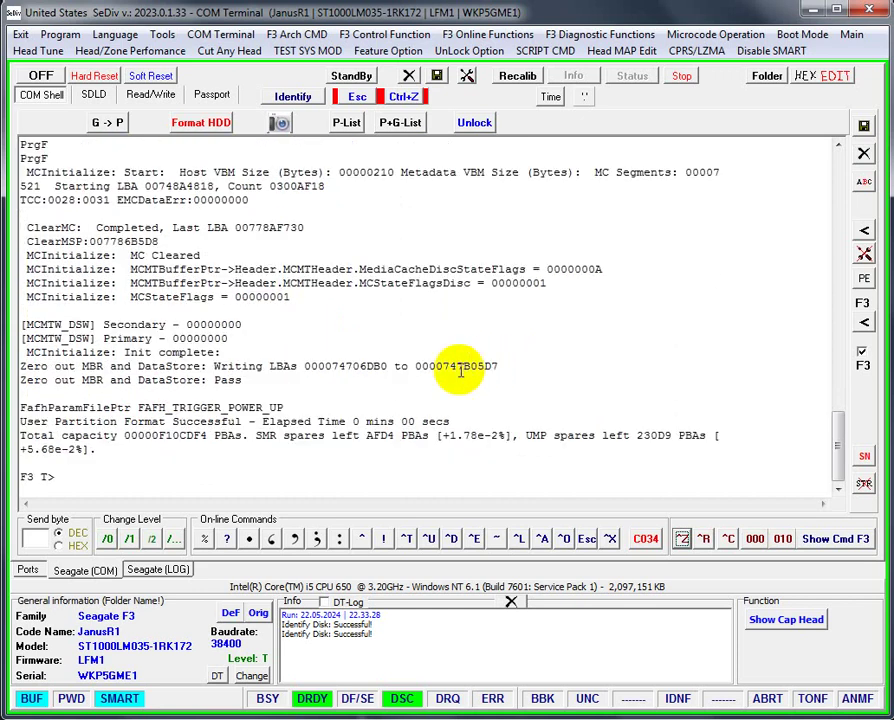
left_click_drag(34, 420, 264, 421)
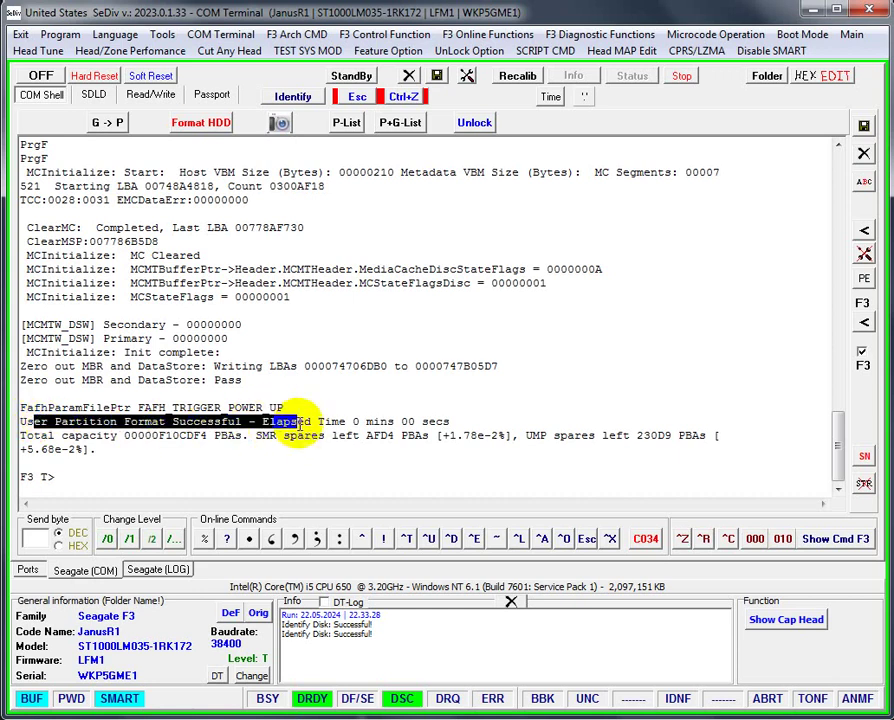
left_click(264, 421)
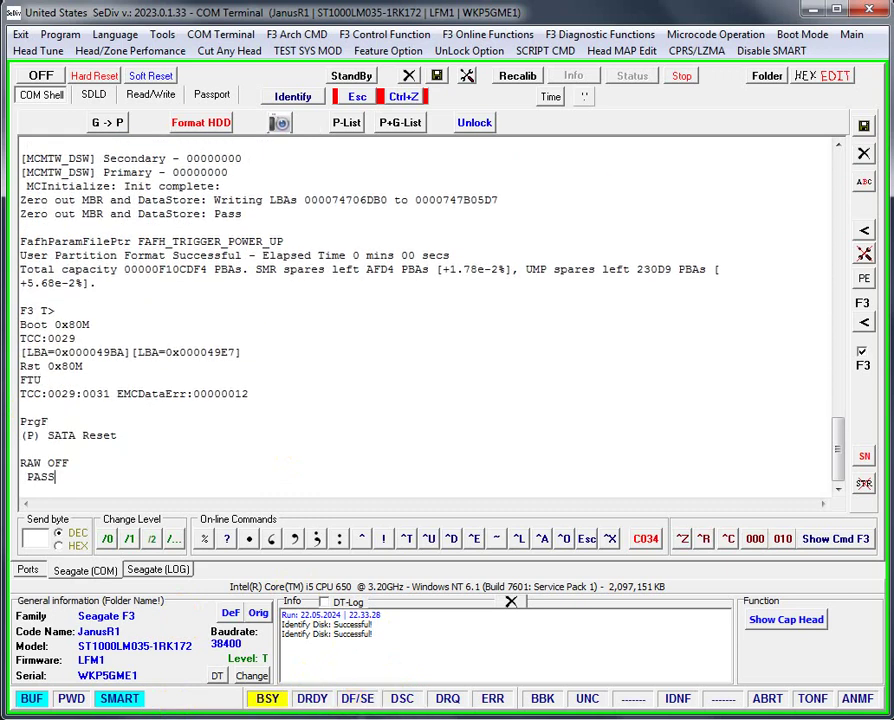
key("alt+Tab")
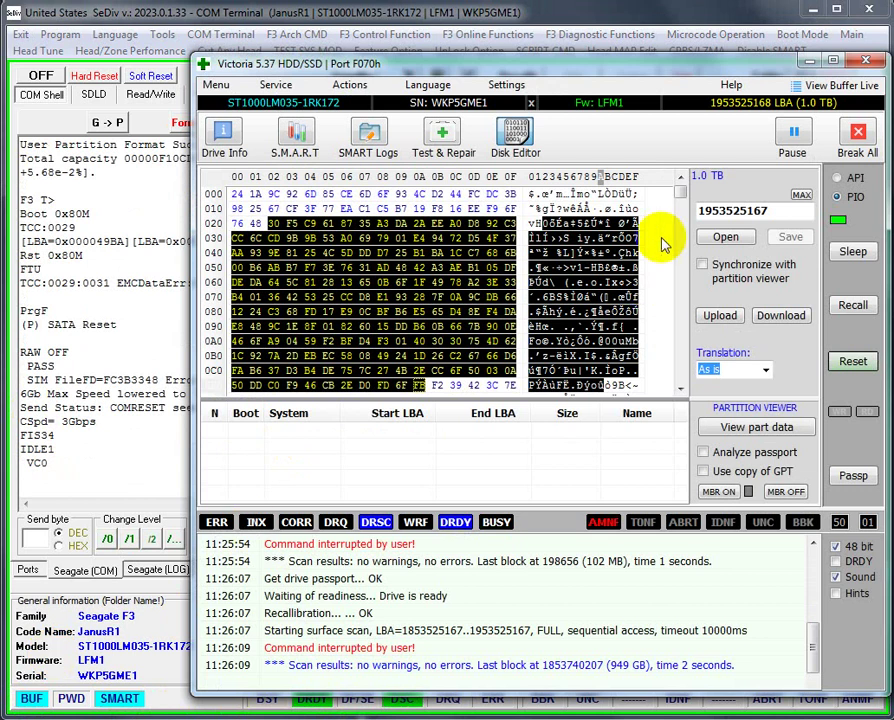
left_click(441, 140)
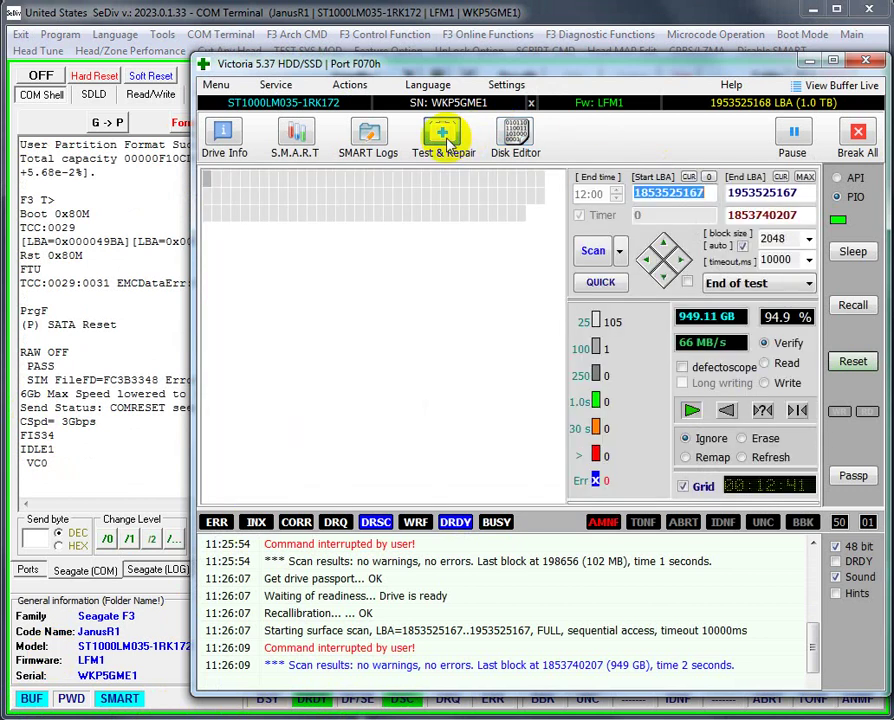
left_click(601, 253)
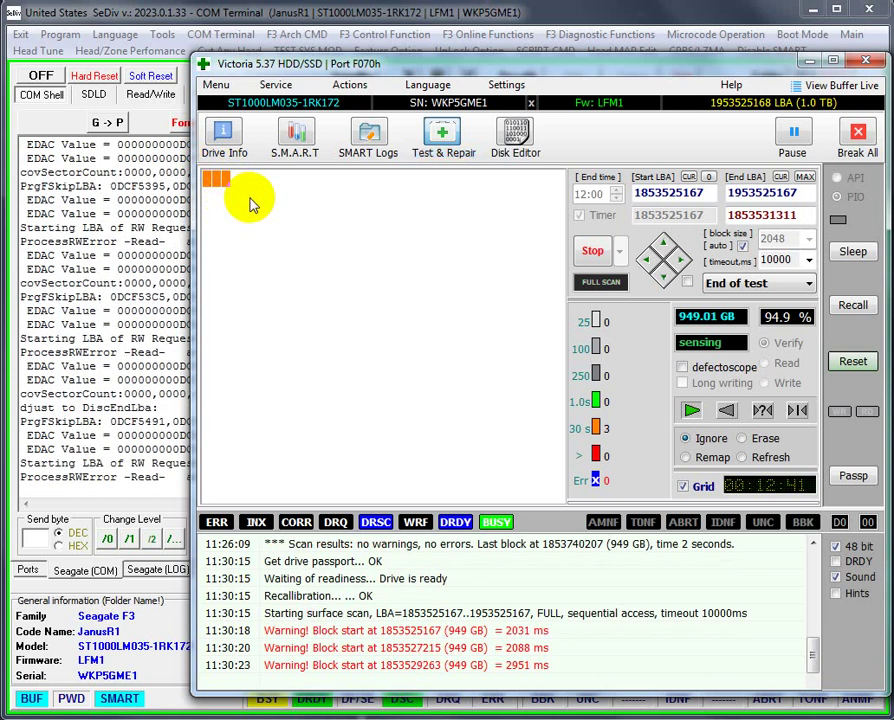
left_click(596, 252)
double_click(760, 194)
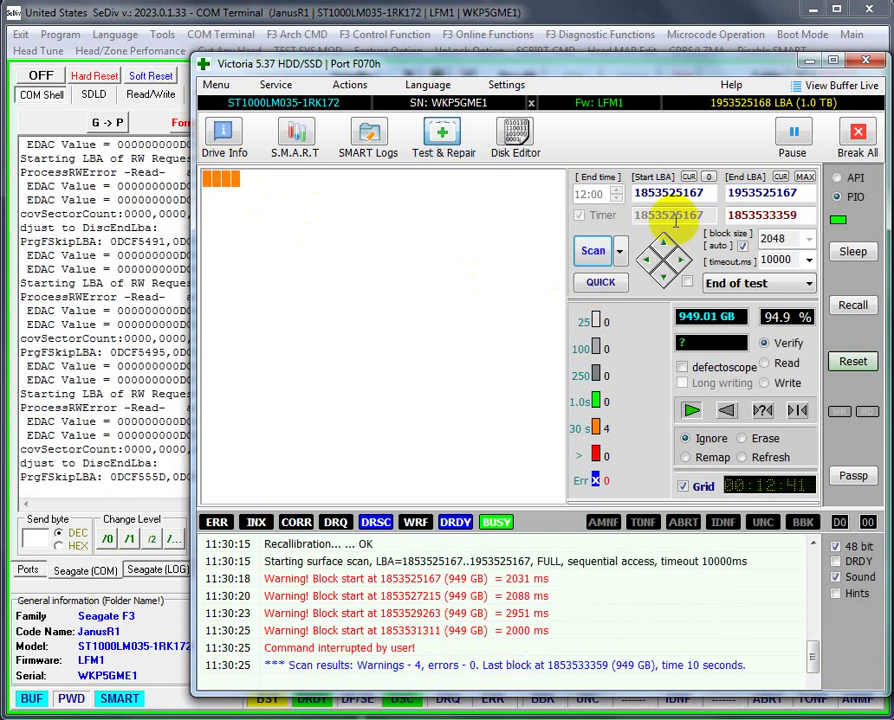
right_click(758, 197)
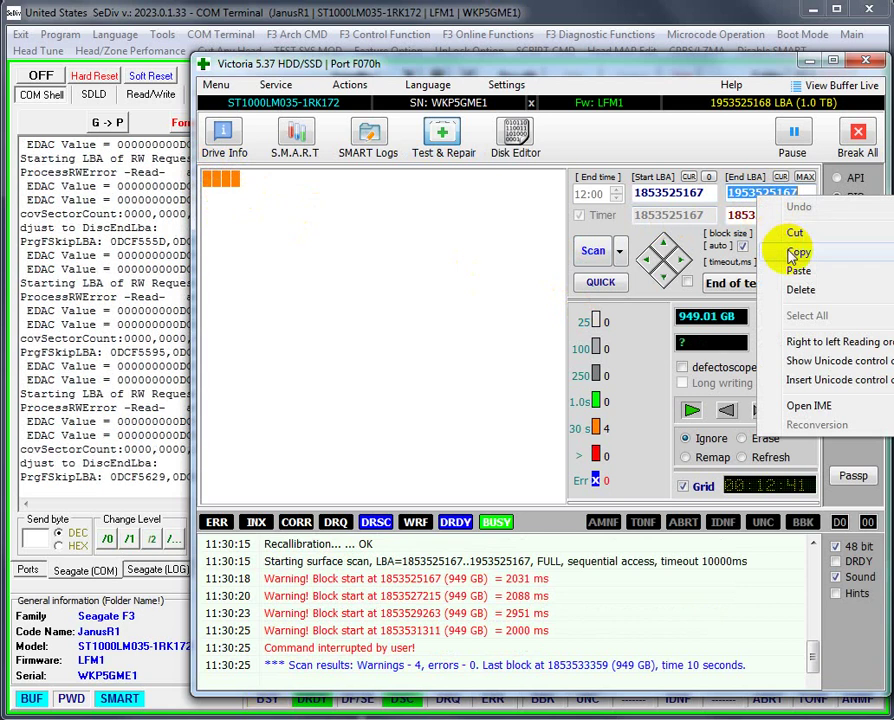
left_click(800, 252)
left_click(518, 136)
double_click(755, 211)
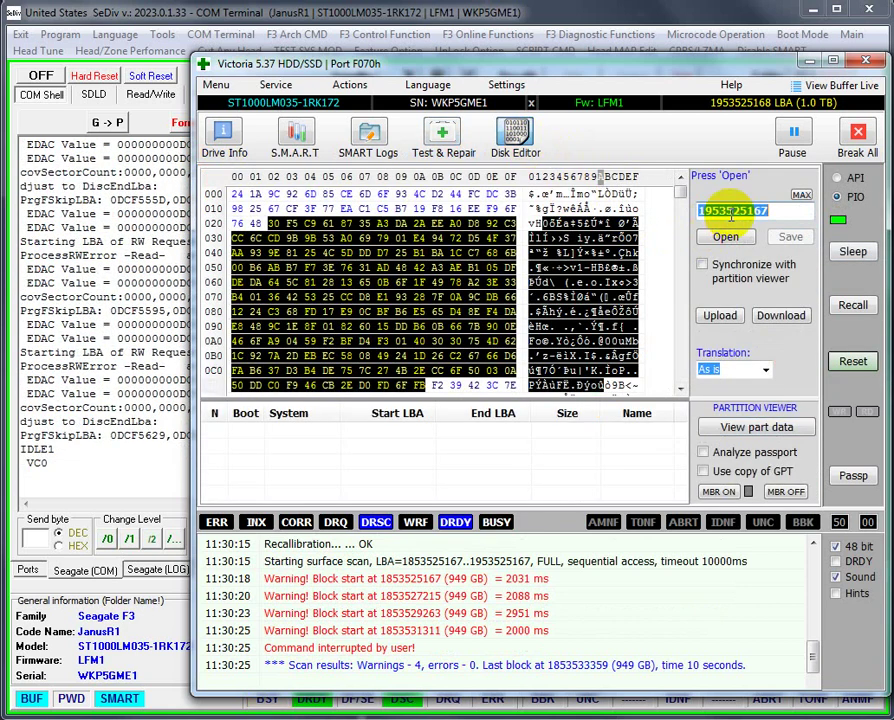
right_click(758, 213)
left_click(775, 290)
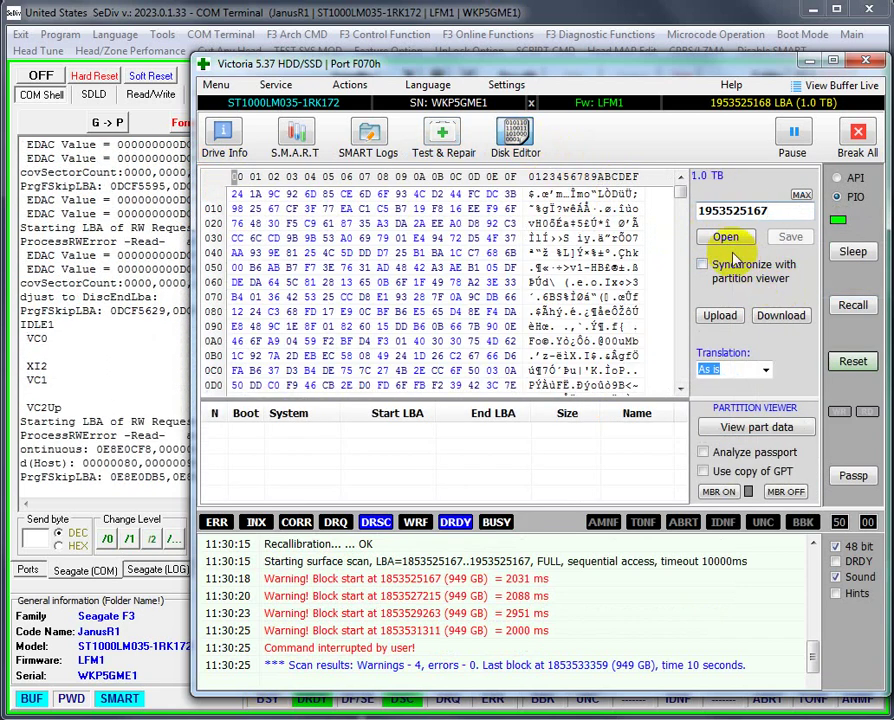
left_click(726, 238)
double_click(738, 212)
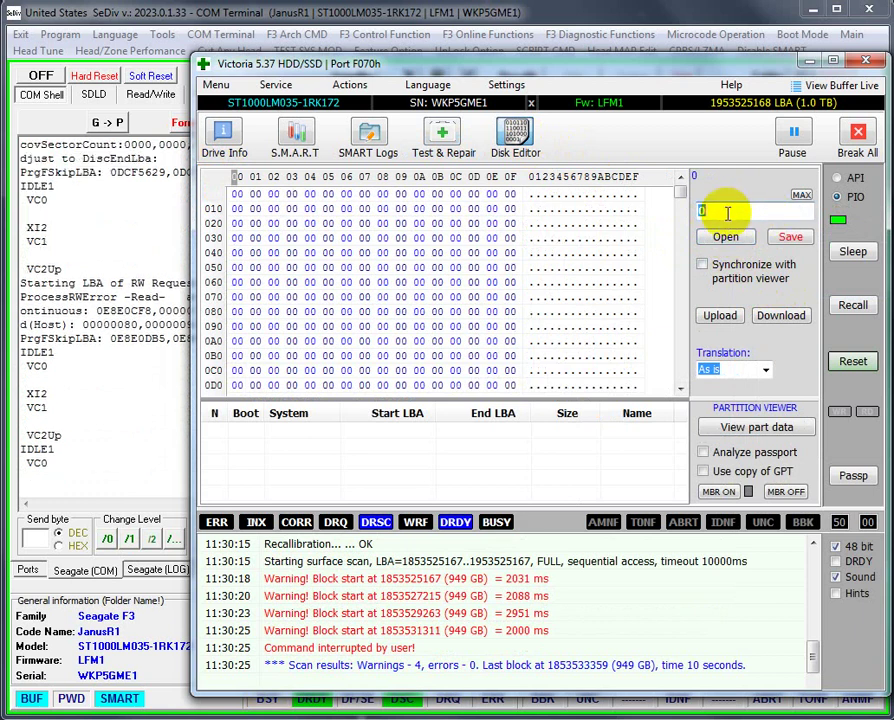
right_click(752, 216)
left_click(768, 289)
left_click_drag(544, 238, 617, 343)
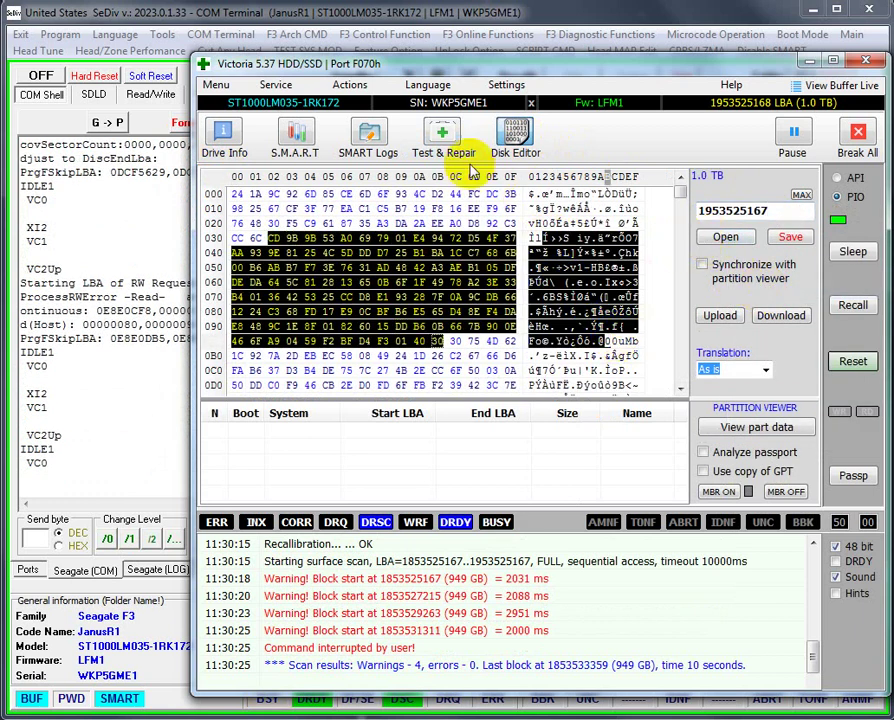
left_click(707, 210)
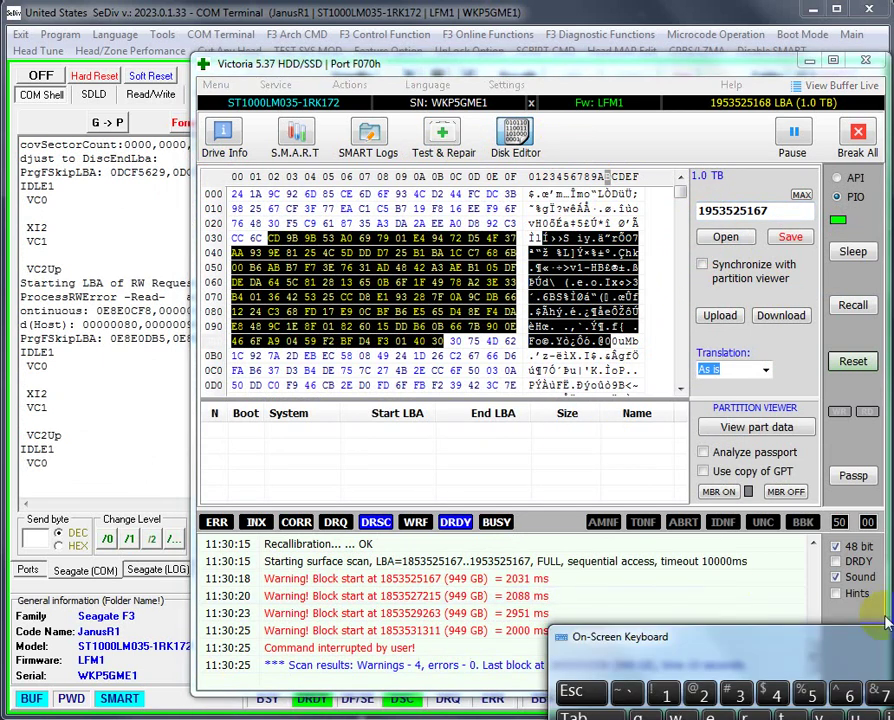
key("alt+Tab")
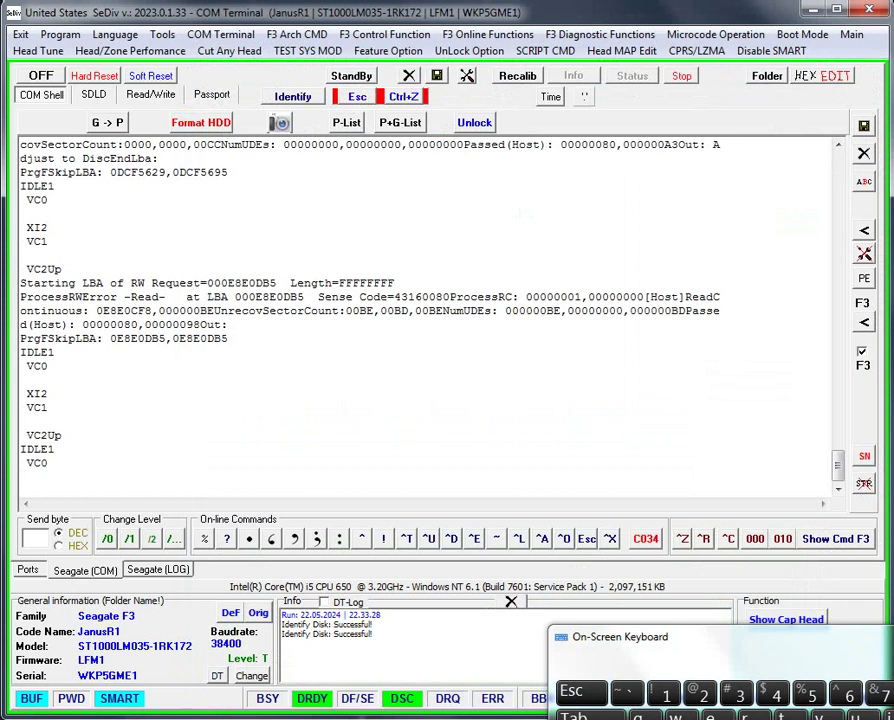
key("alt+Tab")
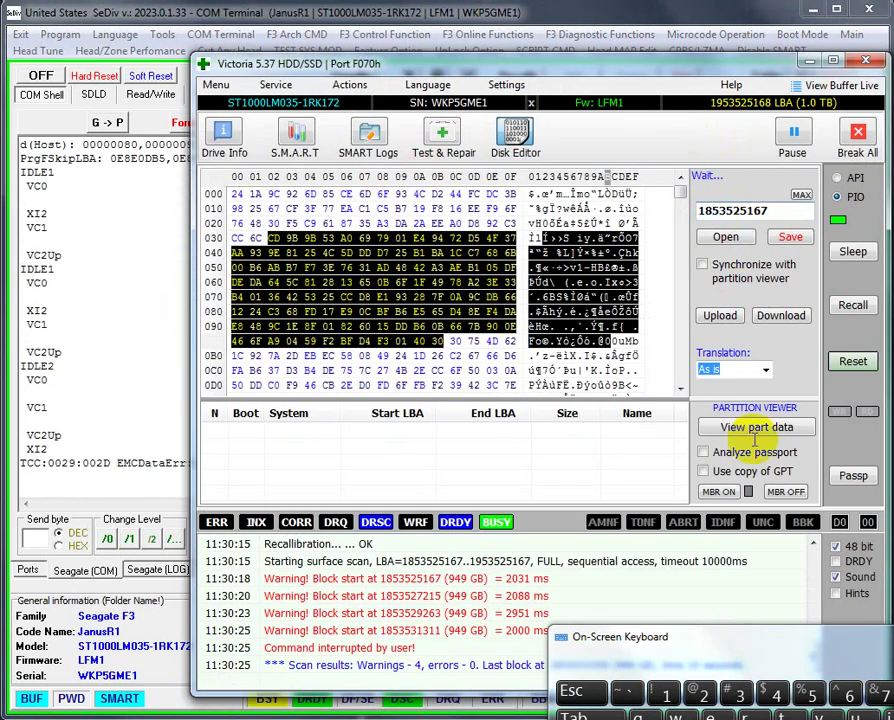
left_click(442, 138)
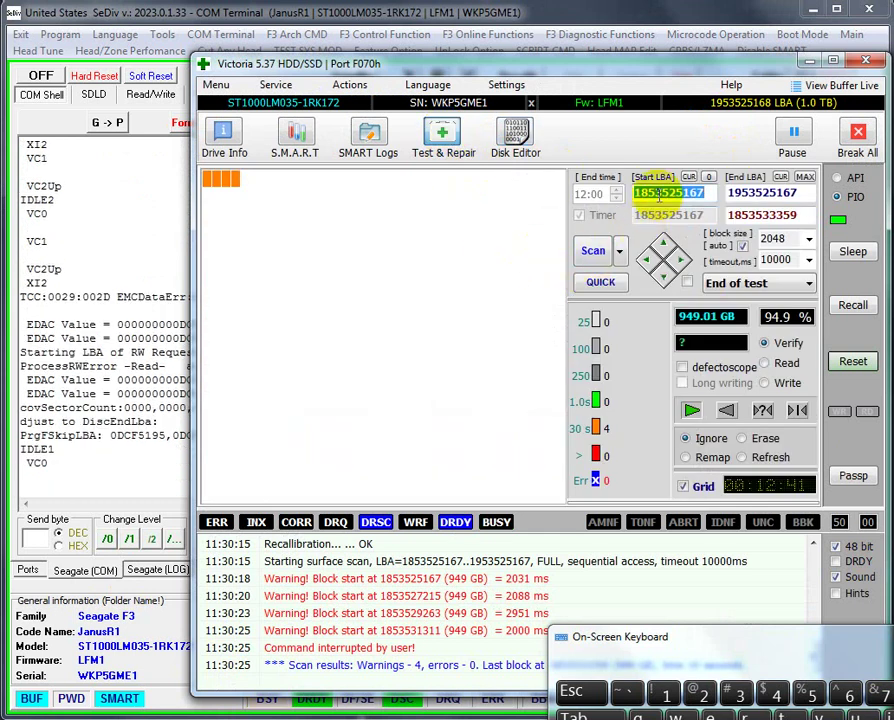
left_click(593, 251)
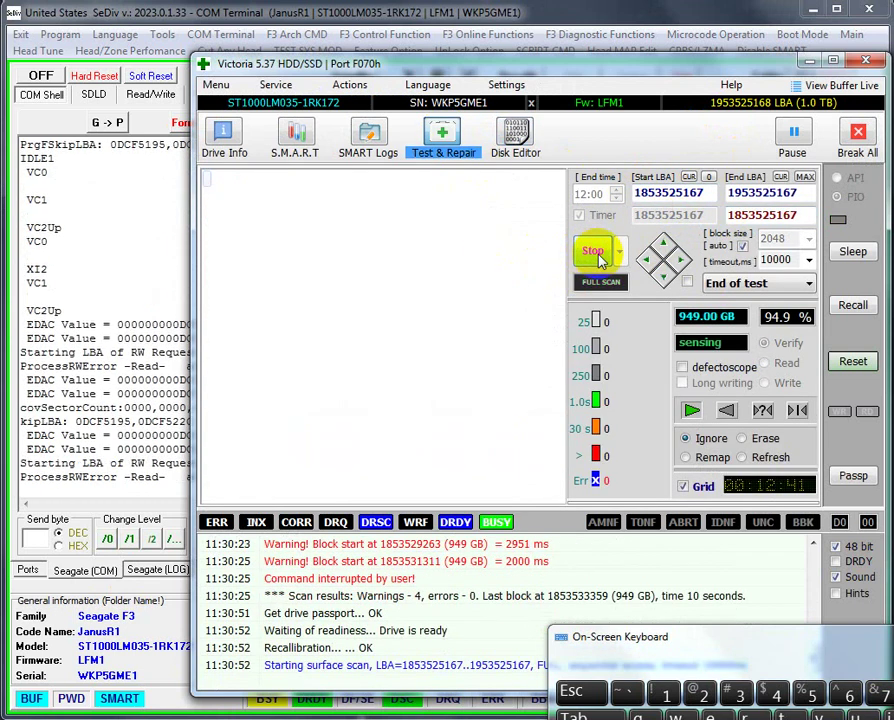
left_click(596, 254)
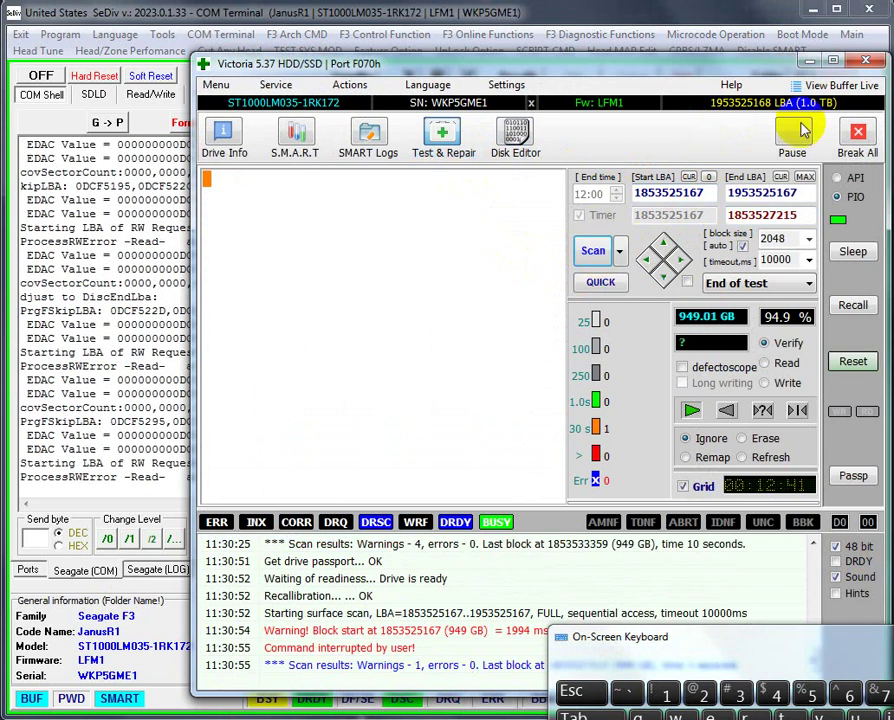
Step: Minimise Victoria and open SeDiv's system file writing dialog for the Seagate drive
left_click(810, 63)
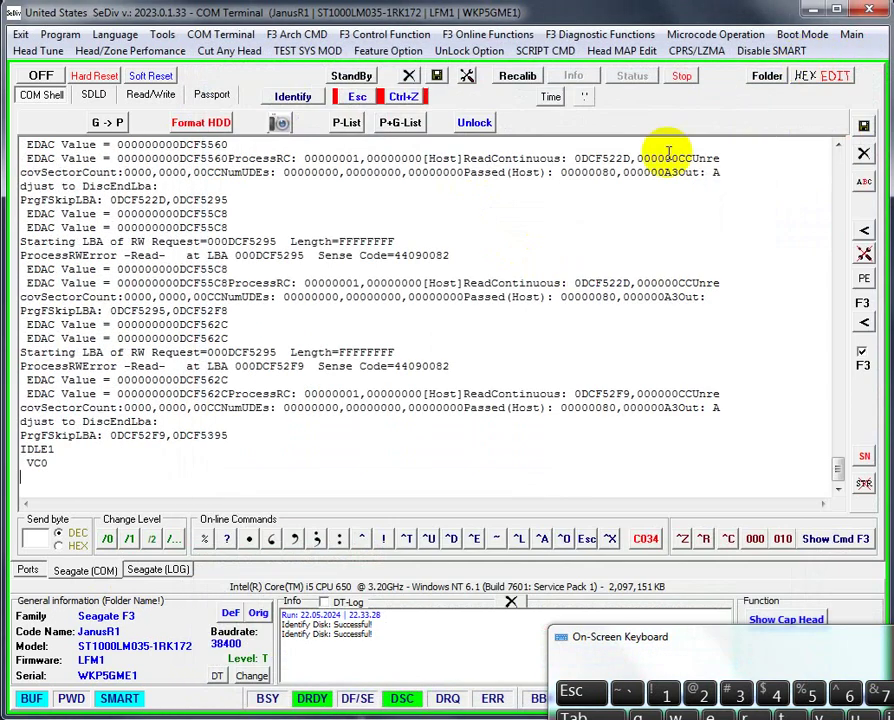
left_click(325, 407)
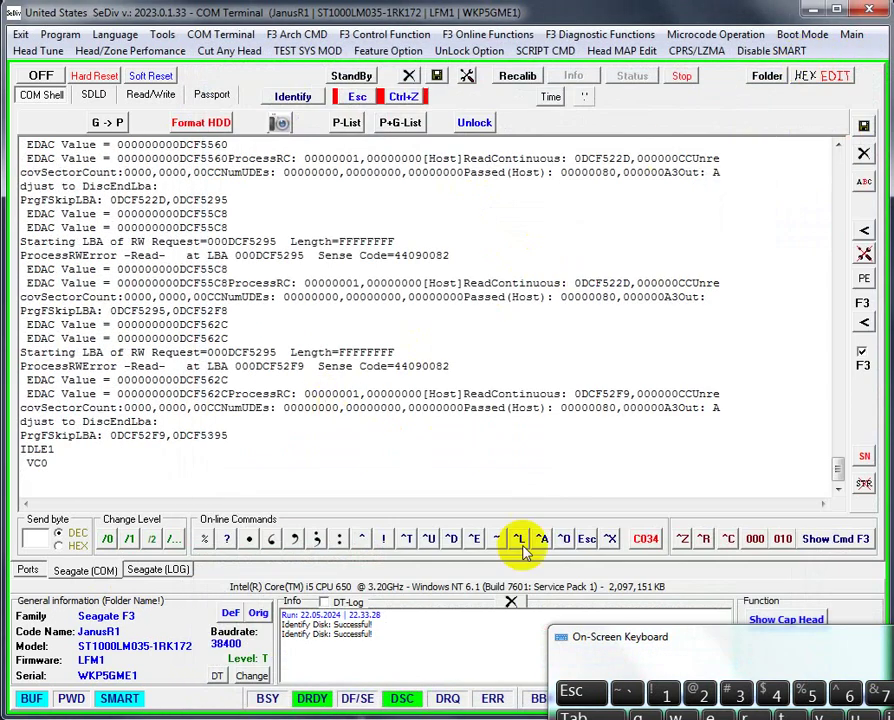
left_click(150, 570)
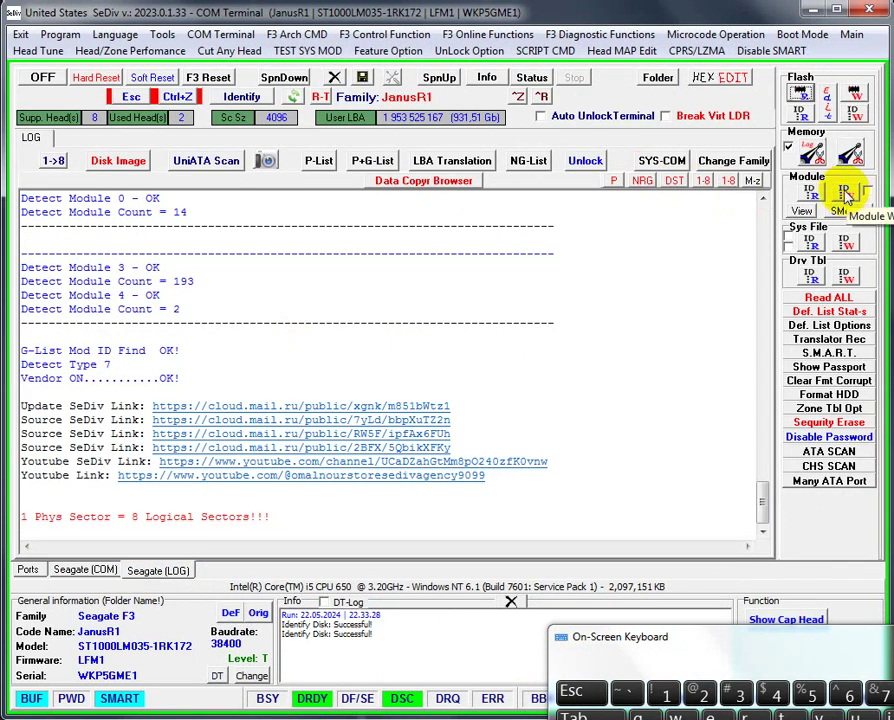
left_click(848, 246)
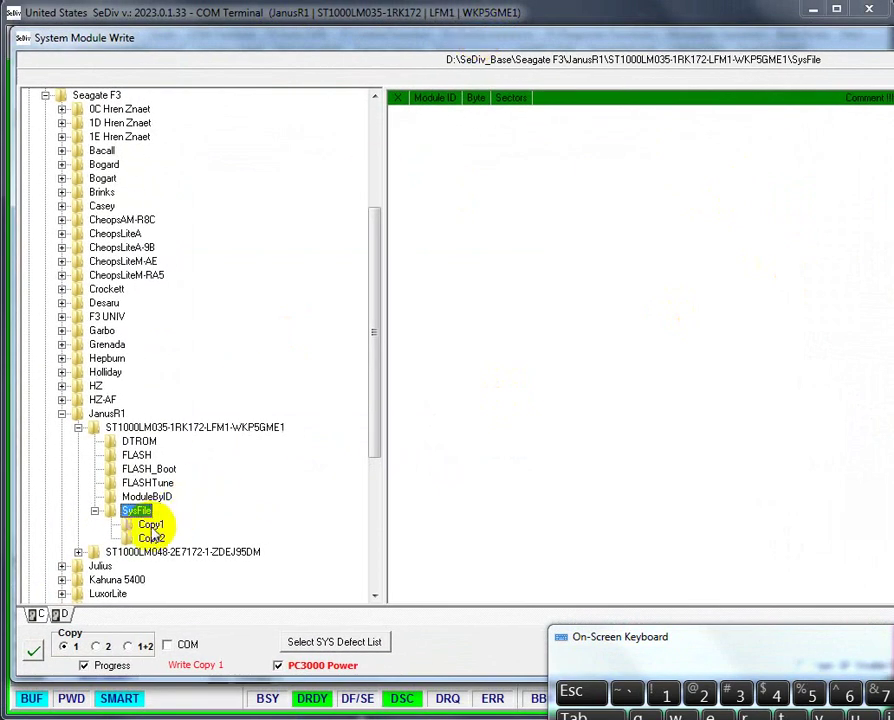
Step: Write system file FC360028 from the drive's SysFile Copy1 folder to copy 1 on the drive
left_click(146, 525)
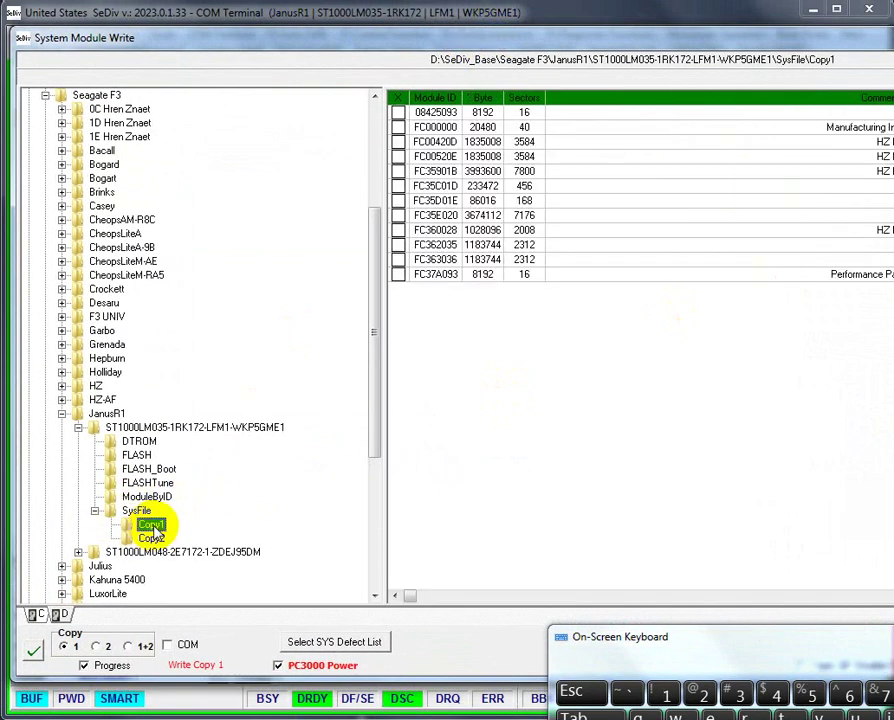
left_click(398, 230)
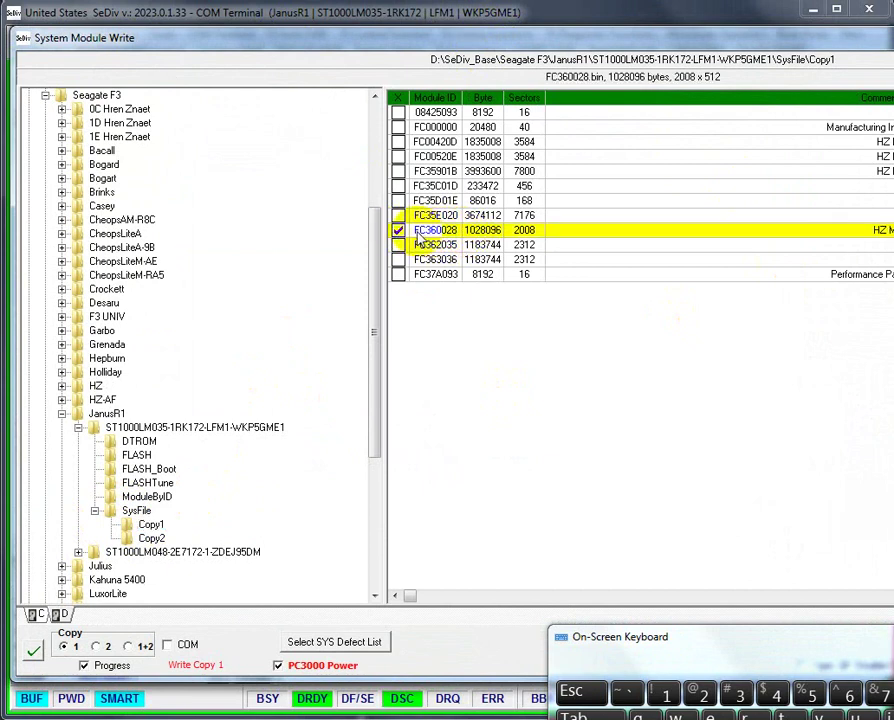
left_click_drag(588, 40, 266, 0)
left_click(836, 581)
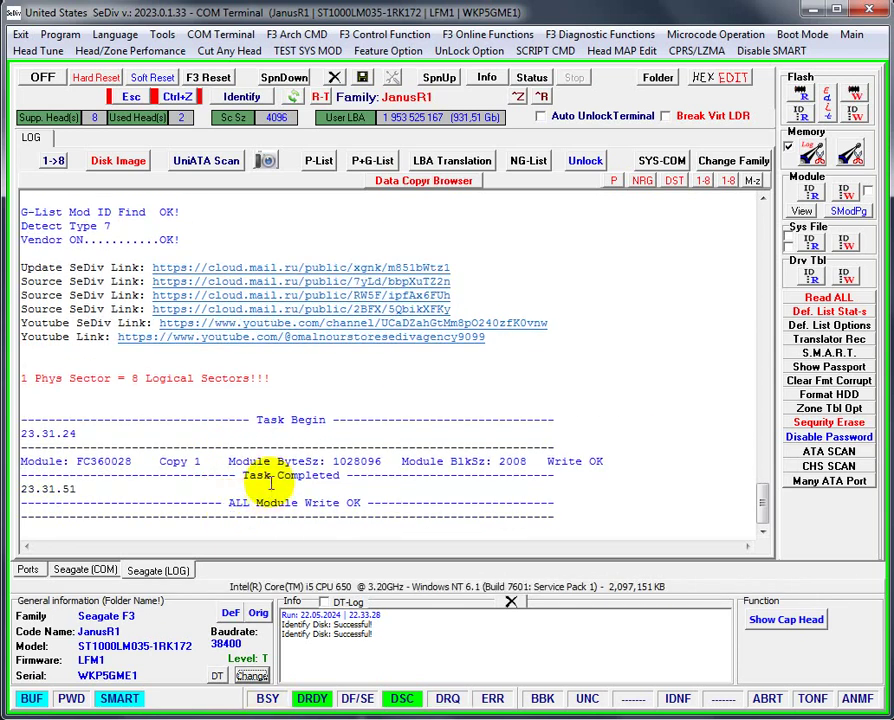
Step: Check the log line for module FC360028, including its copy number, size and write result
left_click_drag(70, 462, 624, 462)
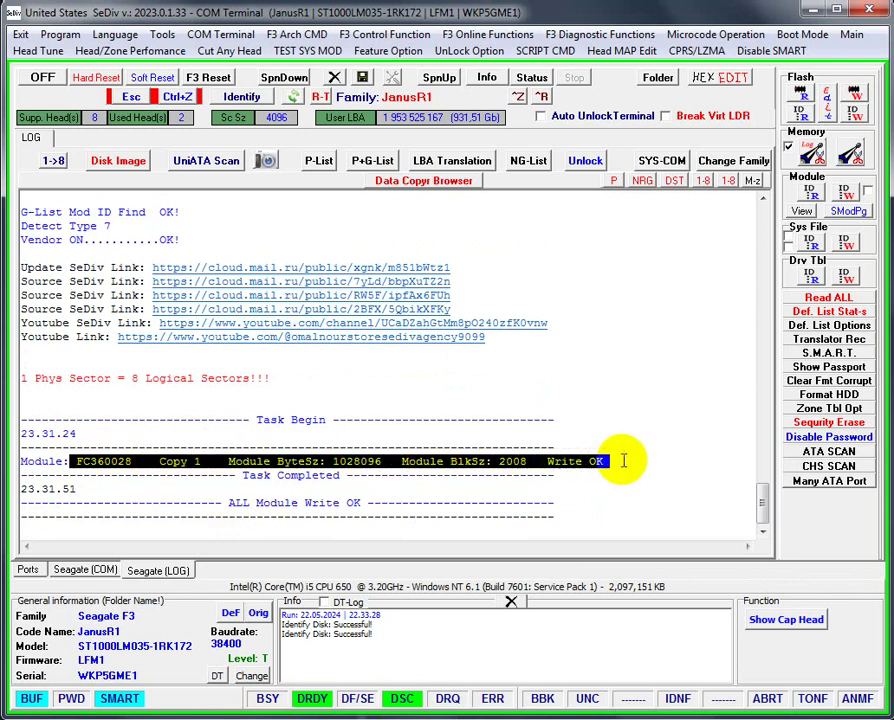
left_click(586, 462)
left_click_drag(527, 462, 596, 462)
left_click(594, 462)
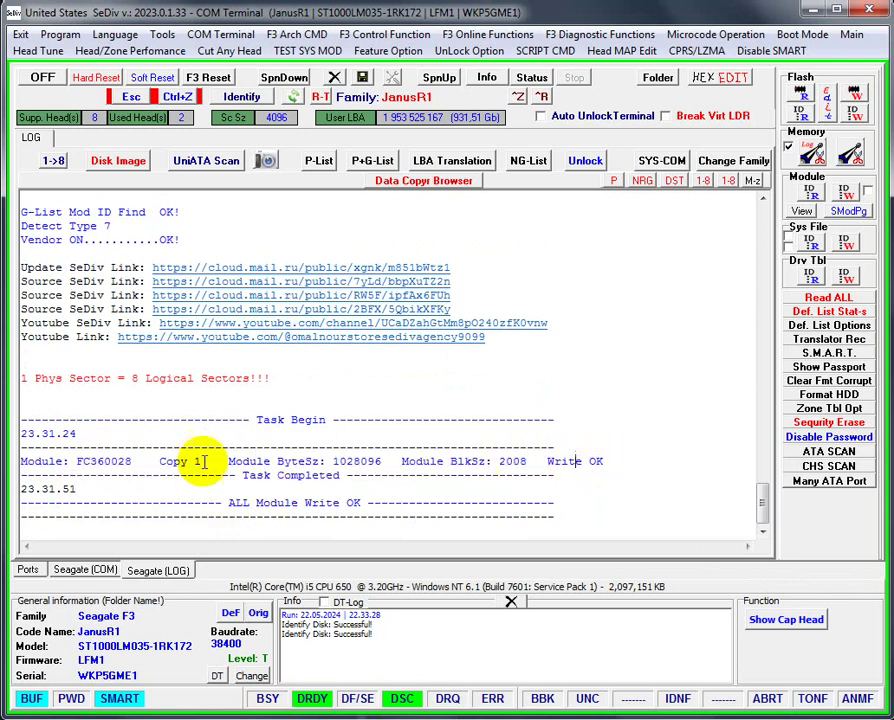
left_click_drag(74, 462, 131, 462)
left_click(110, 462)
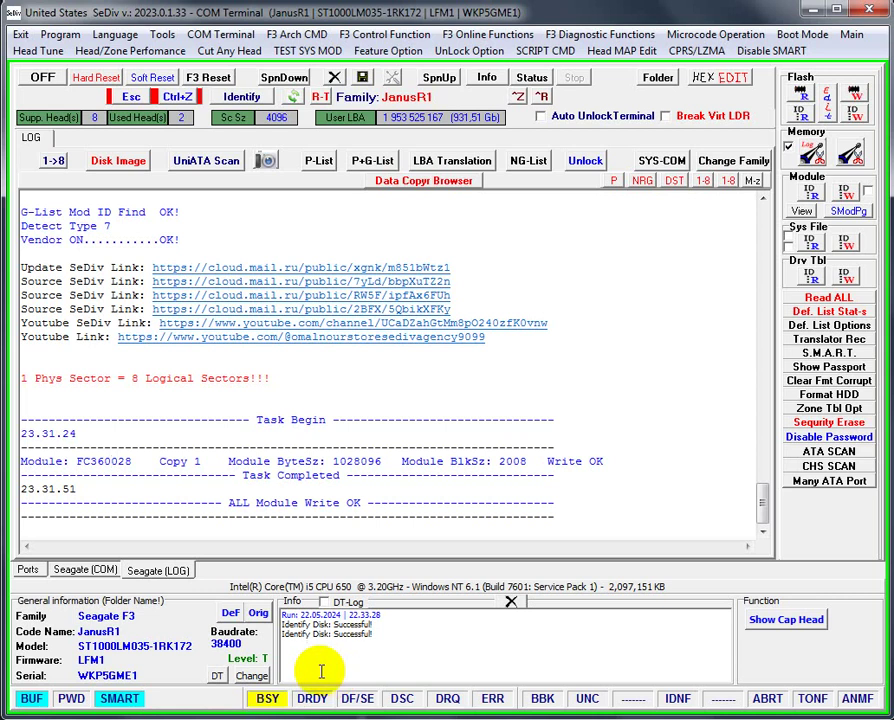
Step: Switch to Victoria, read the drive passport again and review the drive information
key("alt+Tab")
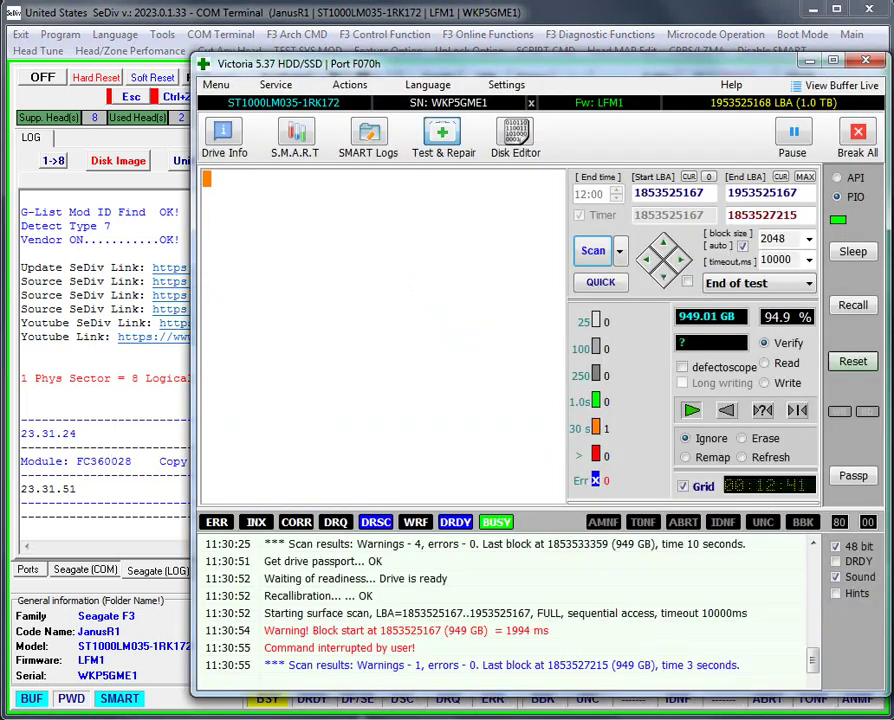
left_click_drag(540, 66, 533, 28)
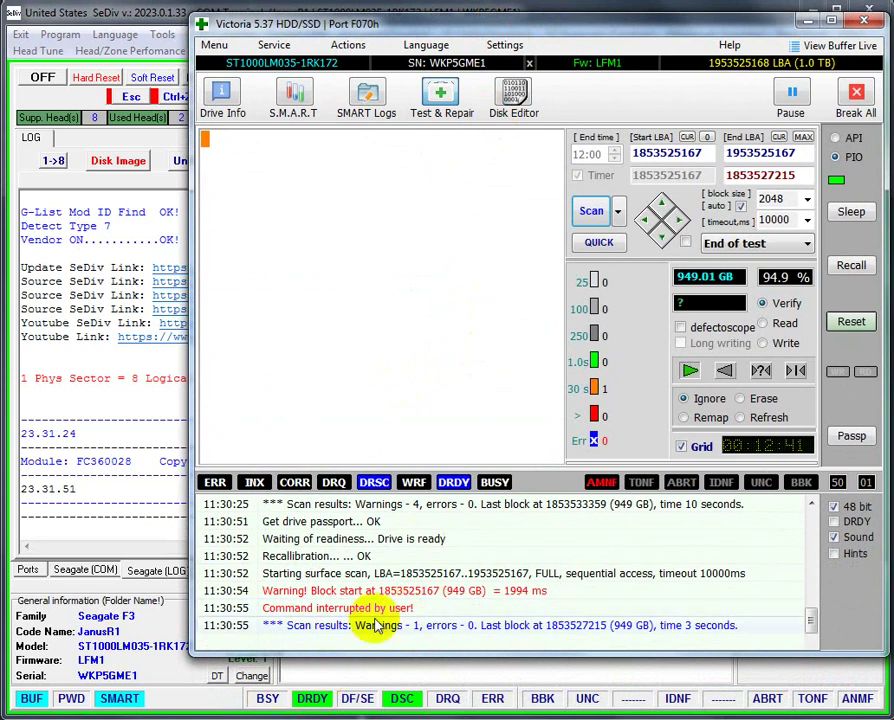
left_click(852, 440)
left_click(221, 98)
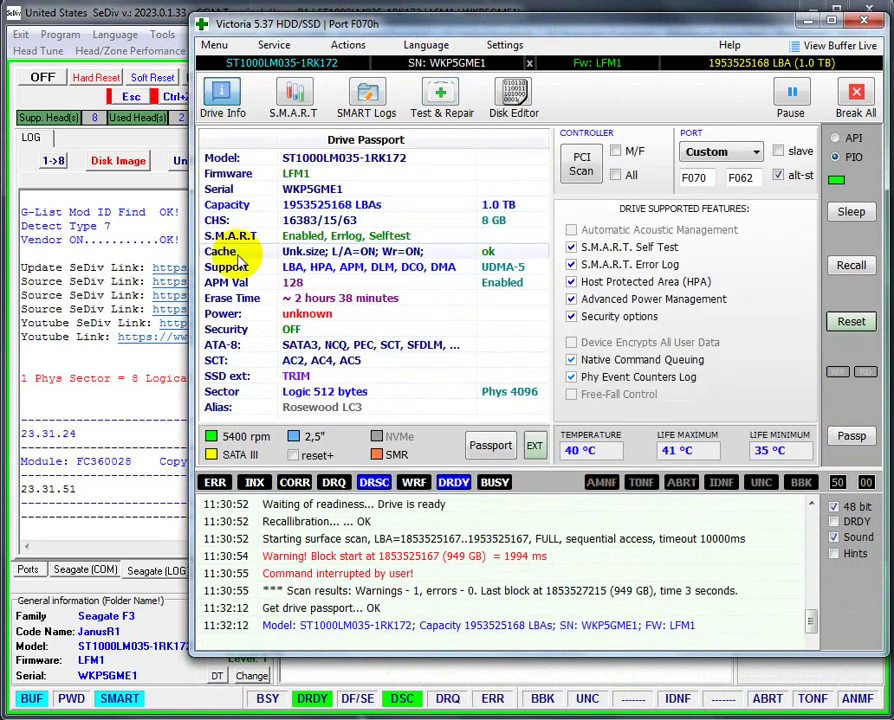
left_click(438, 92)
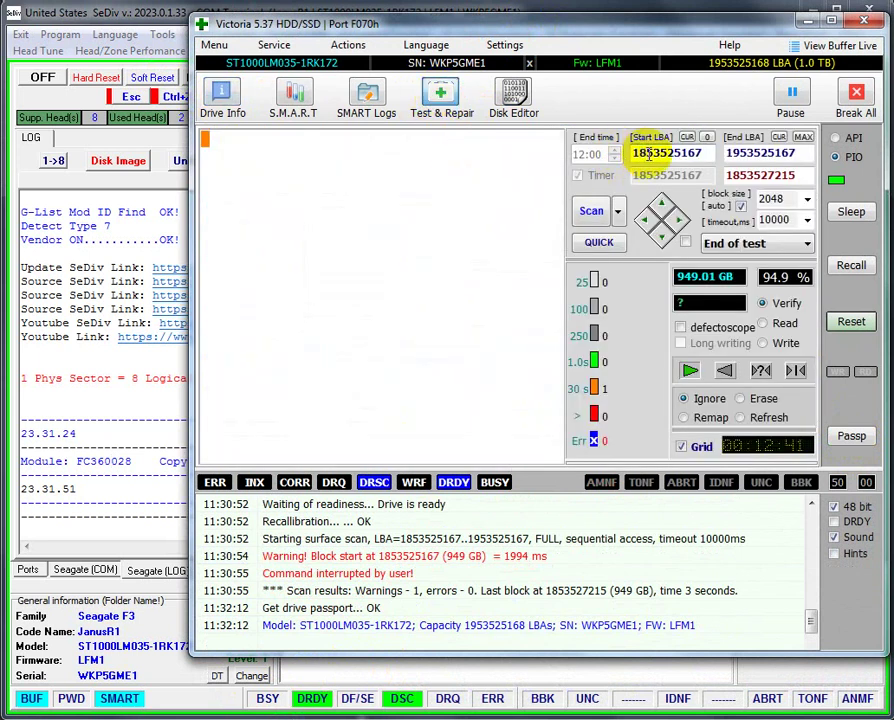
left_click(591, 210)
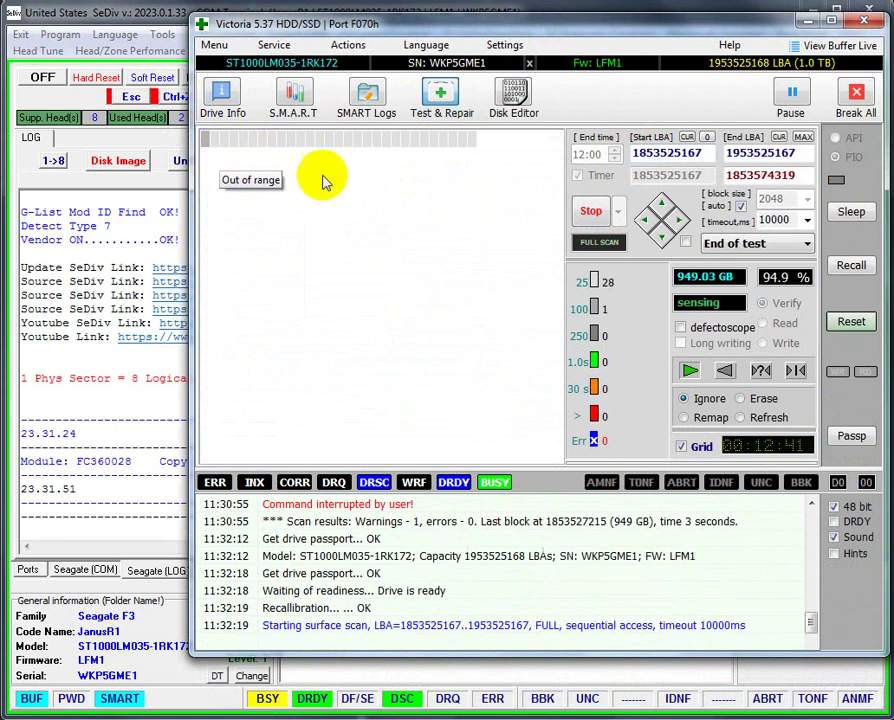
left_click(597, 218)
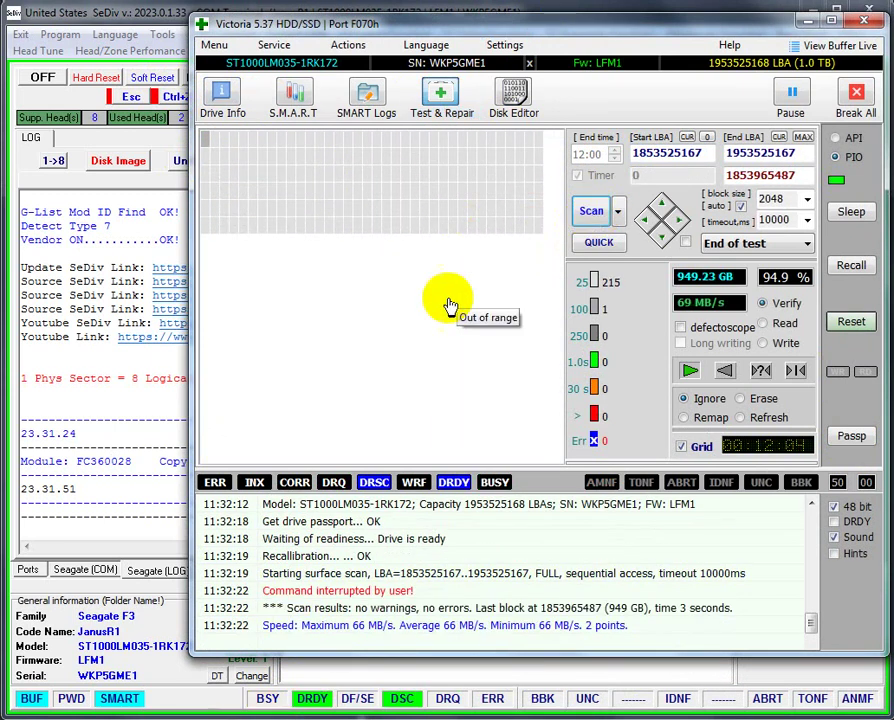
Step: Return to SeDiv and highlight the FC360028 module write line in the log
left_click(146, 414)
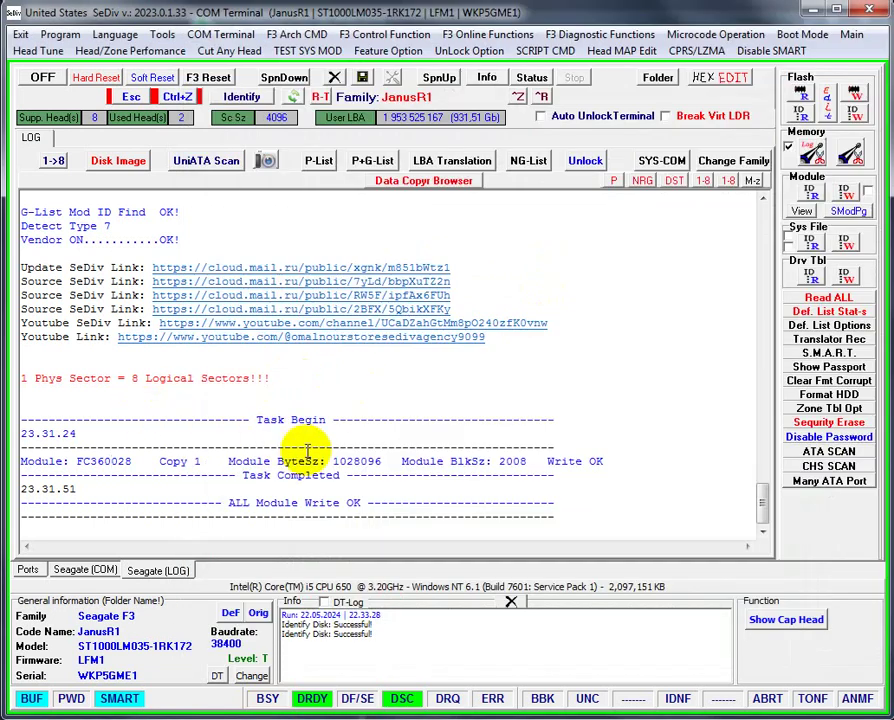
left_click_drag(34, 462, 612, 460)
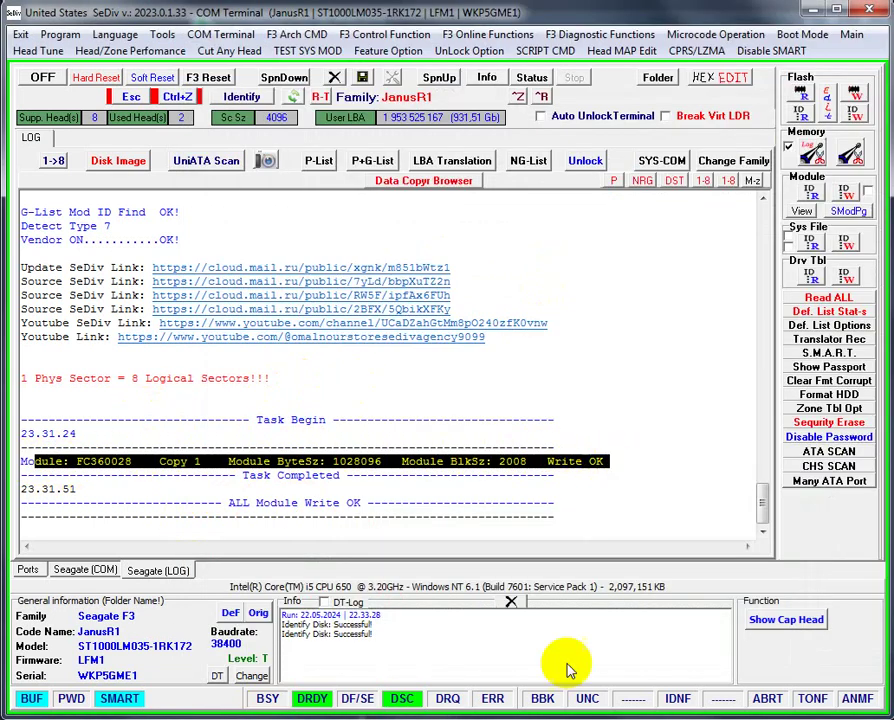